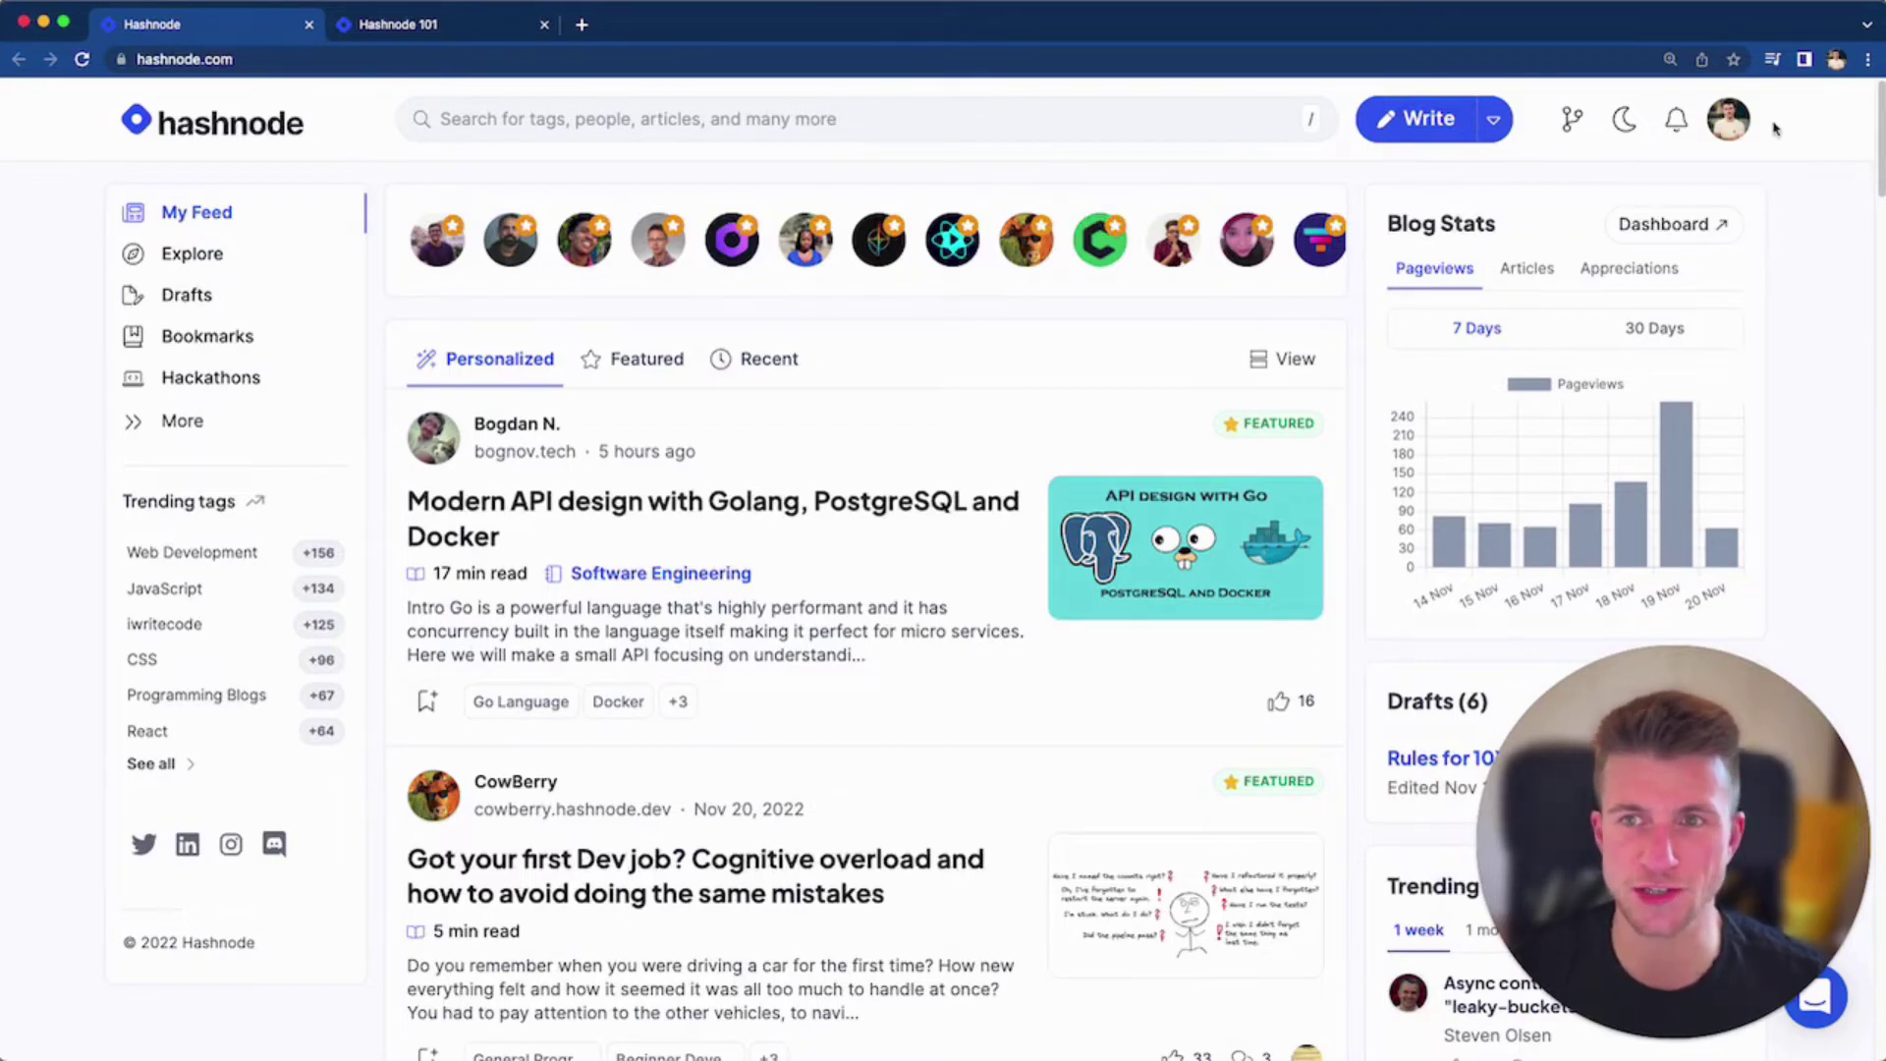
Open the Blog Dashboard from the avatar menu and switch it to the Hashnode 101 blog
click(1735, 134)
click(1624, 304)
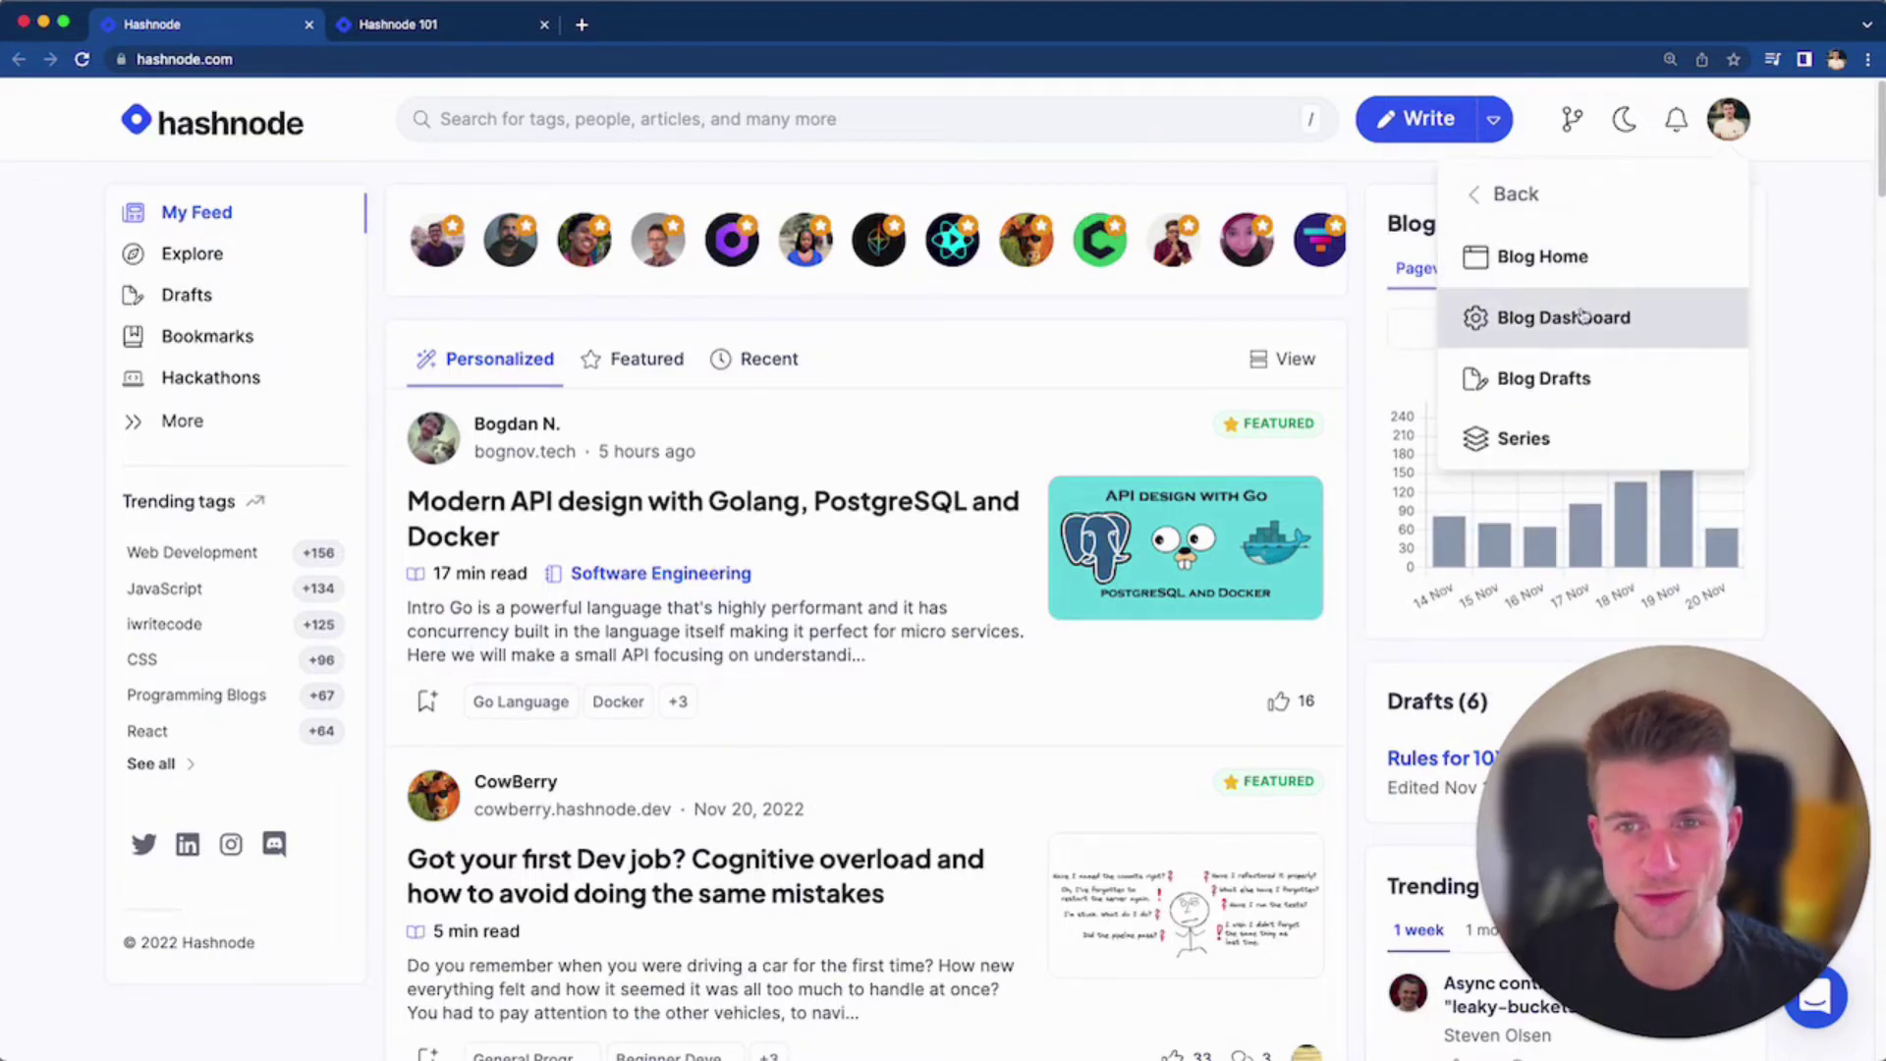
click(1583, 319)
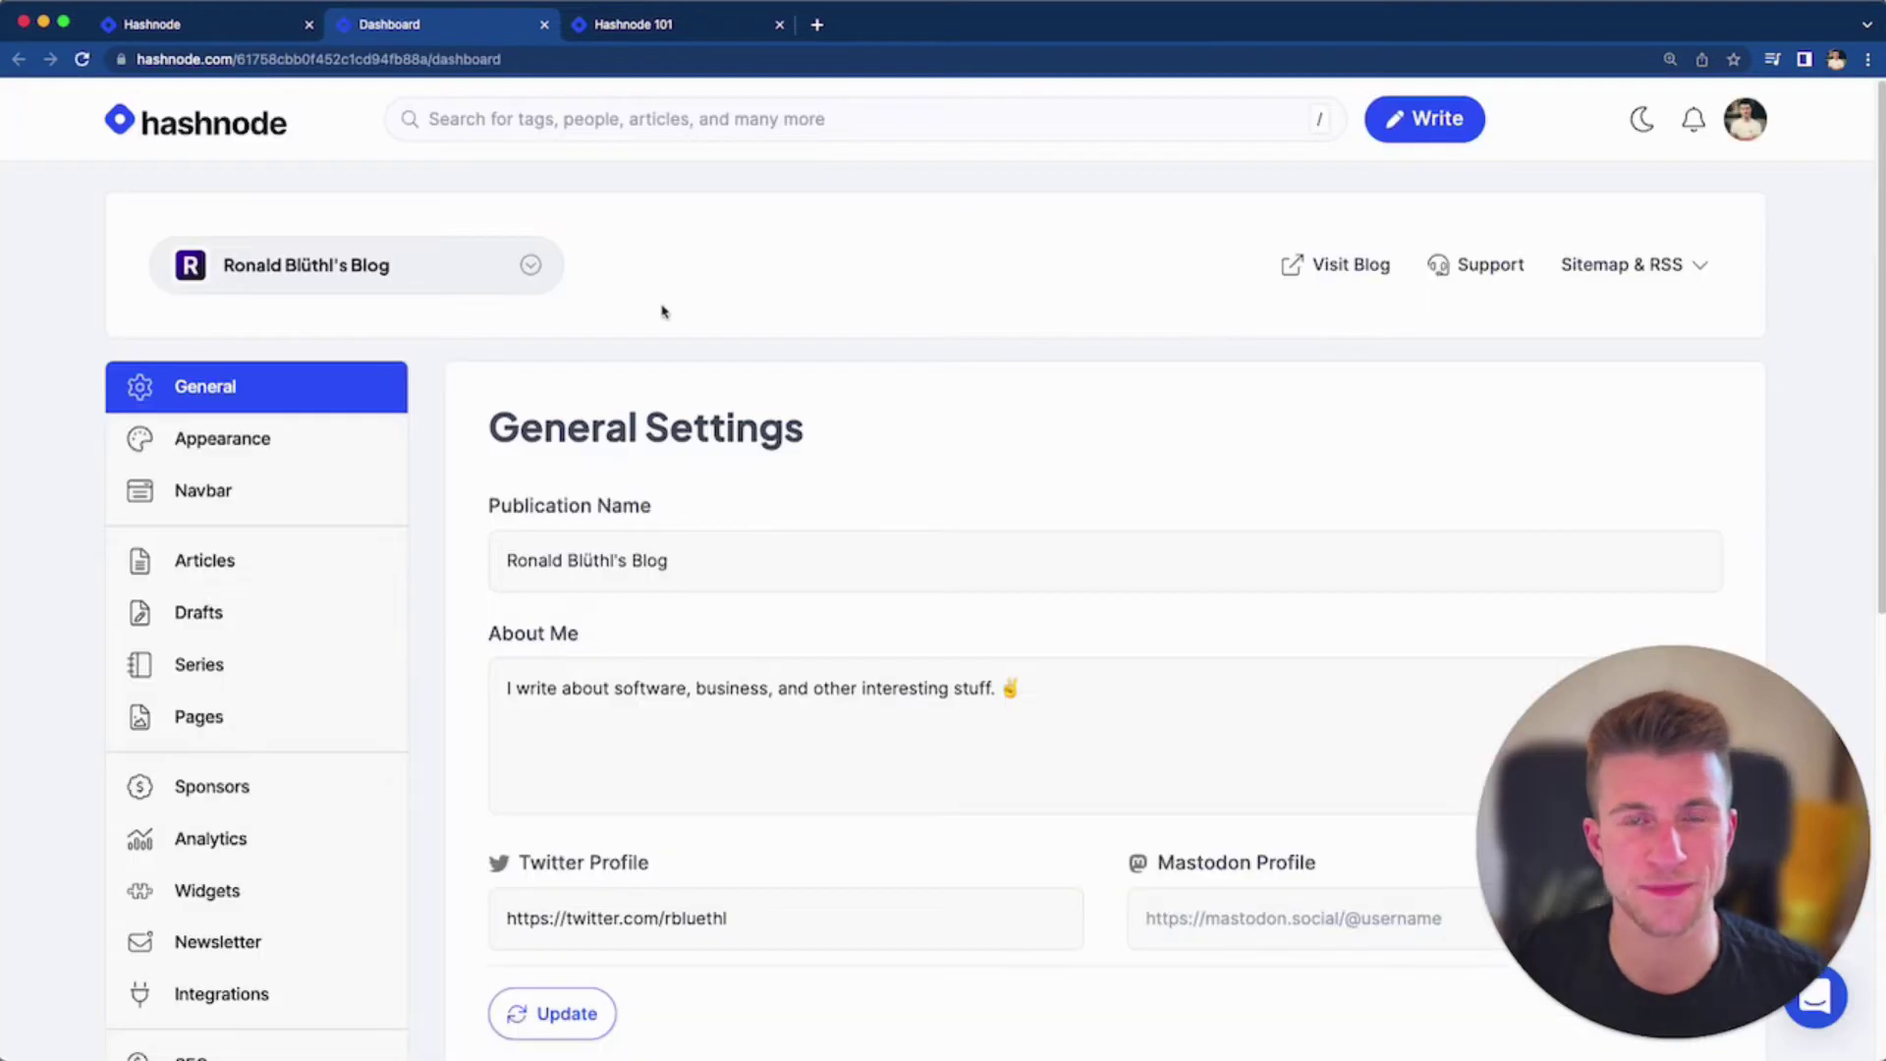
click(433, 280)
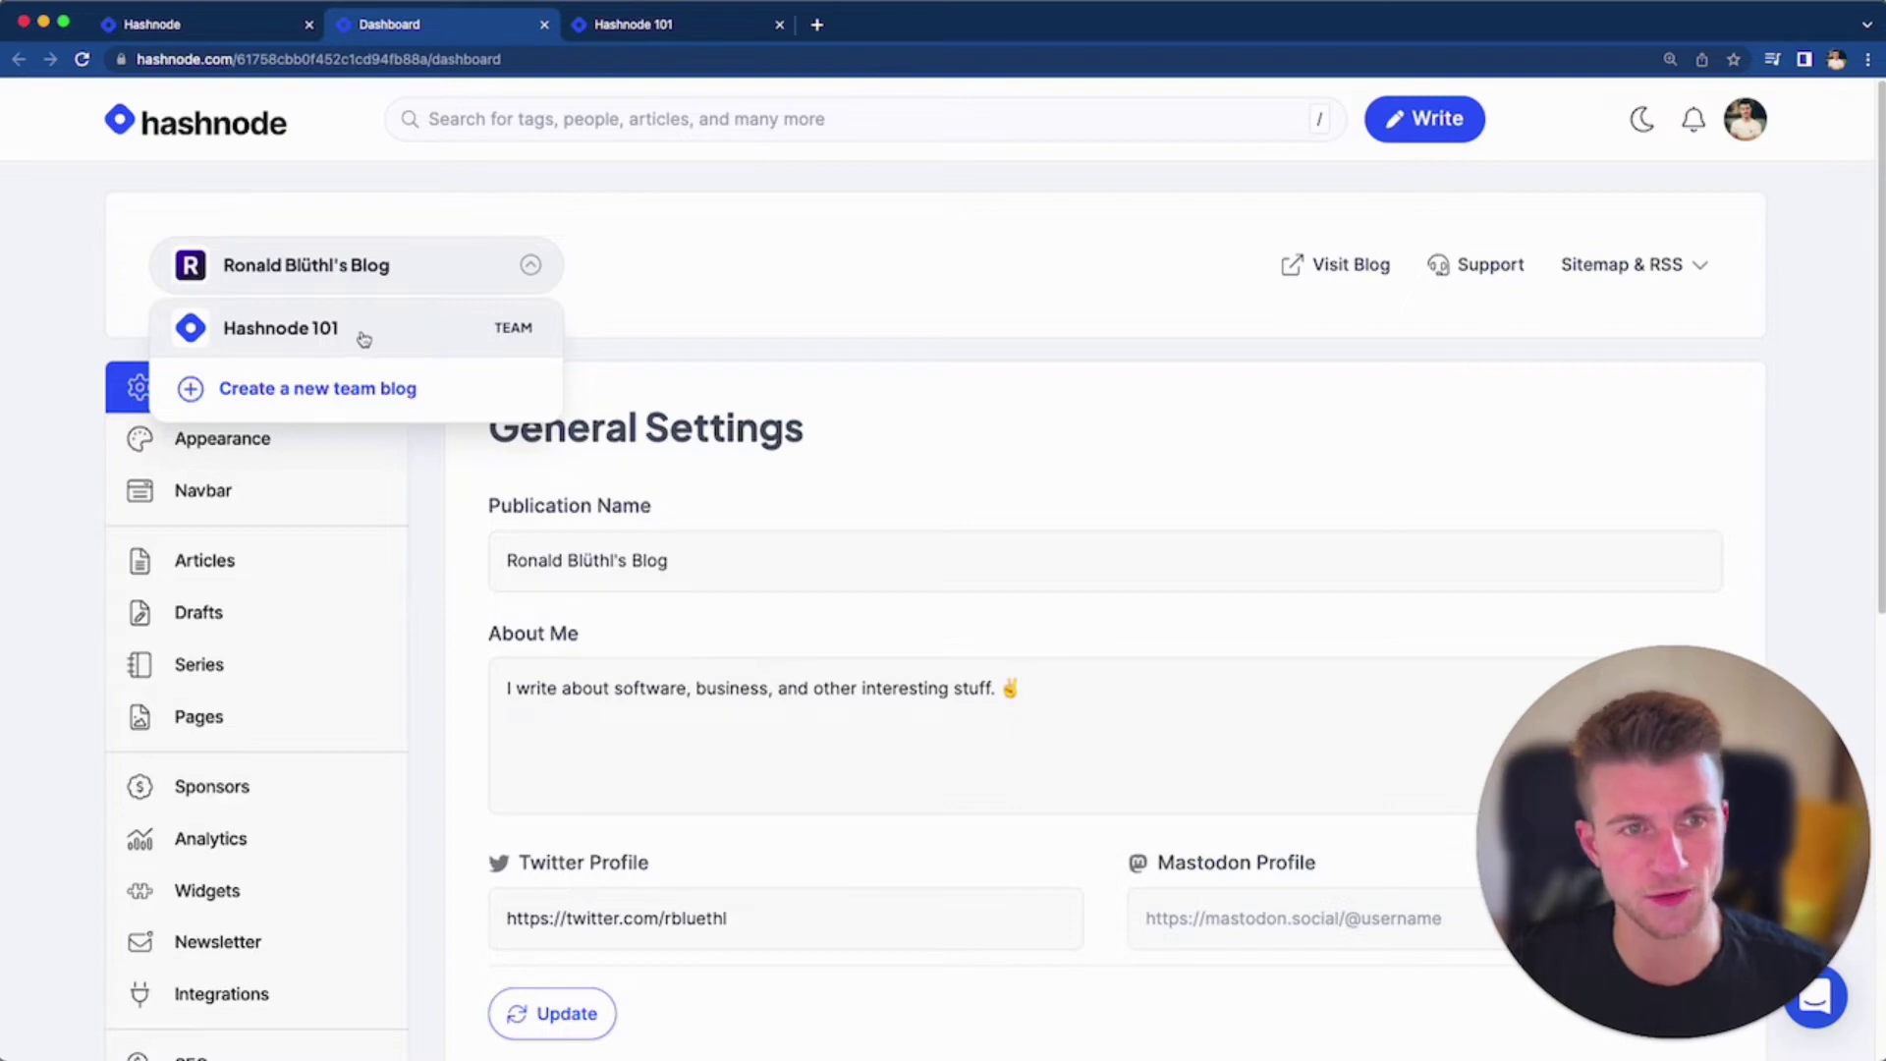
click(413, 335)
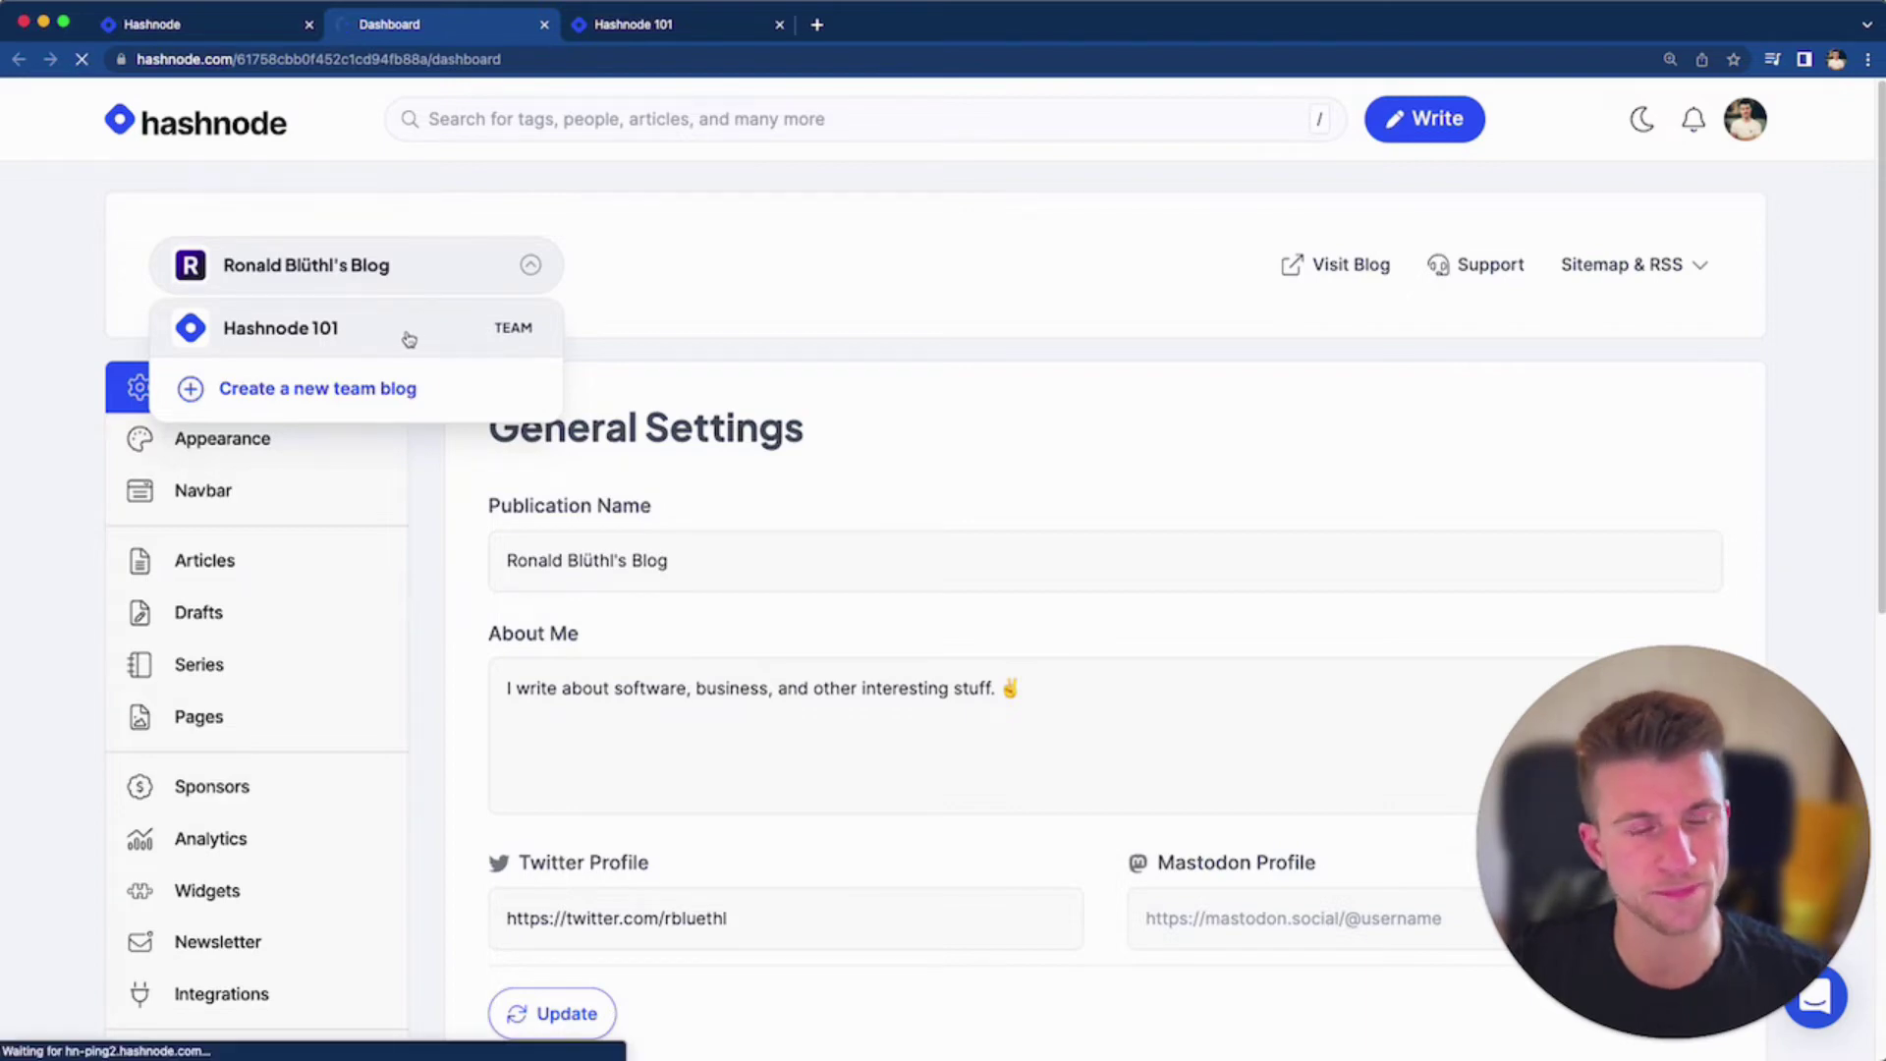
scroll(364, 658, down, 7)
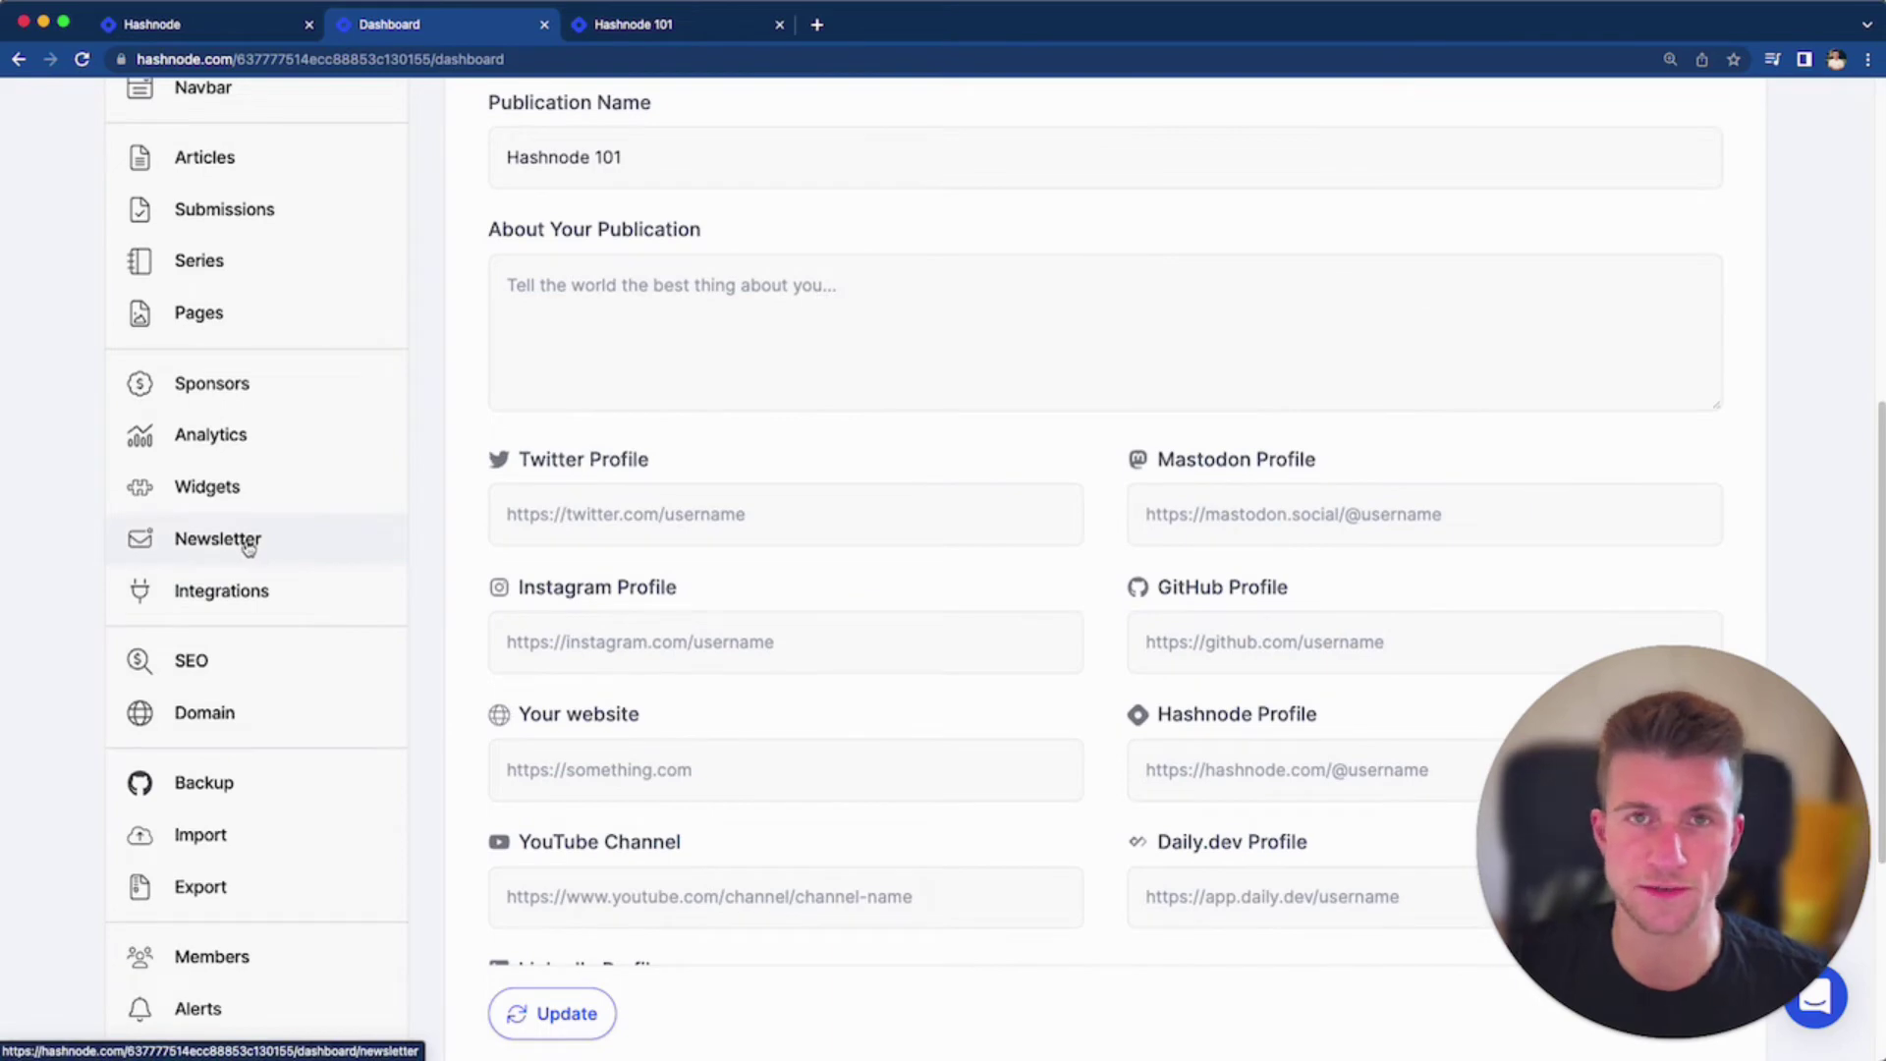
Open Hashnode 101's newsletter settings, then view and reload the public blog
click(247, 545)
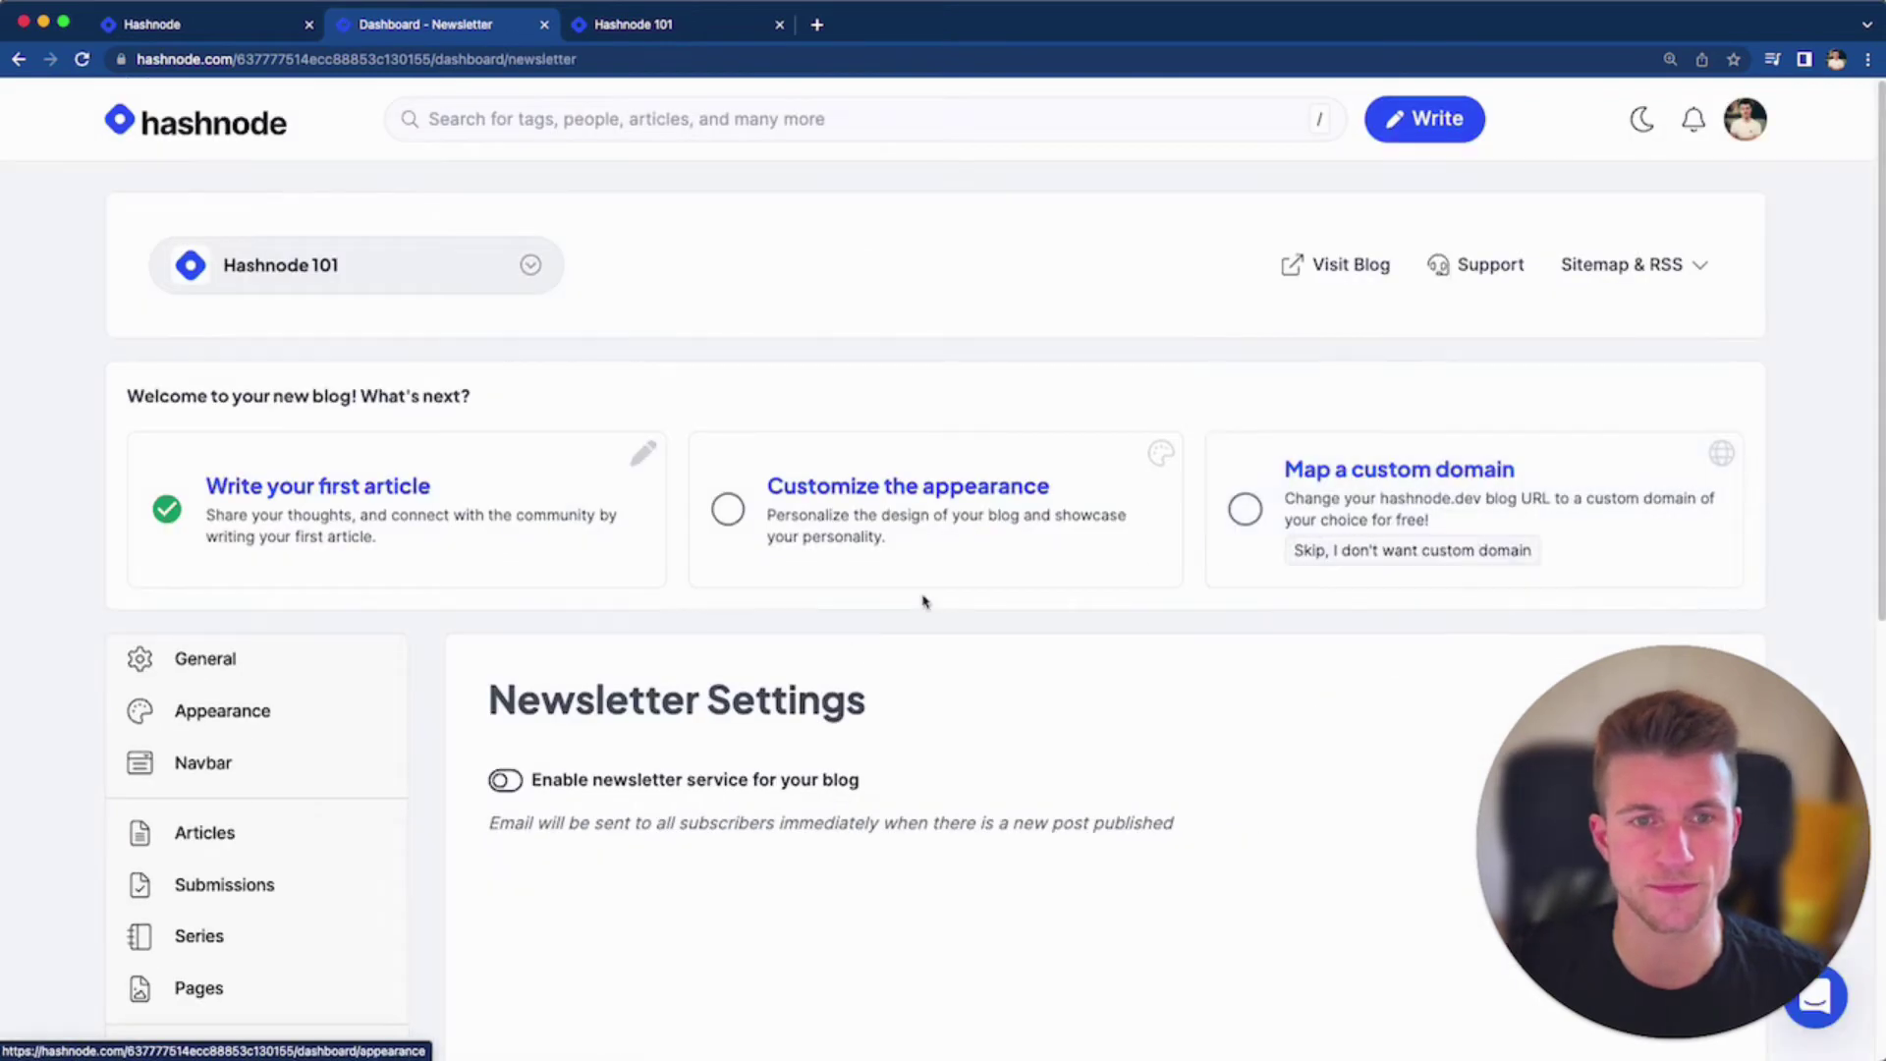
scroll(923, 602, down, 1)
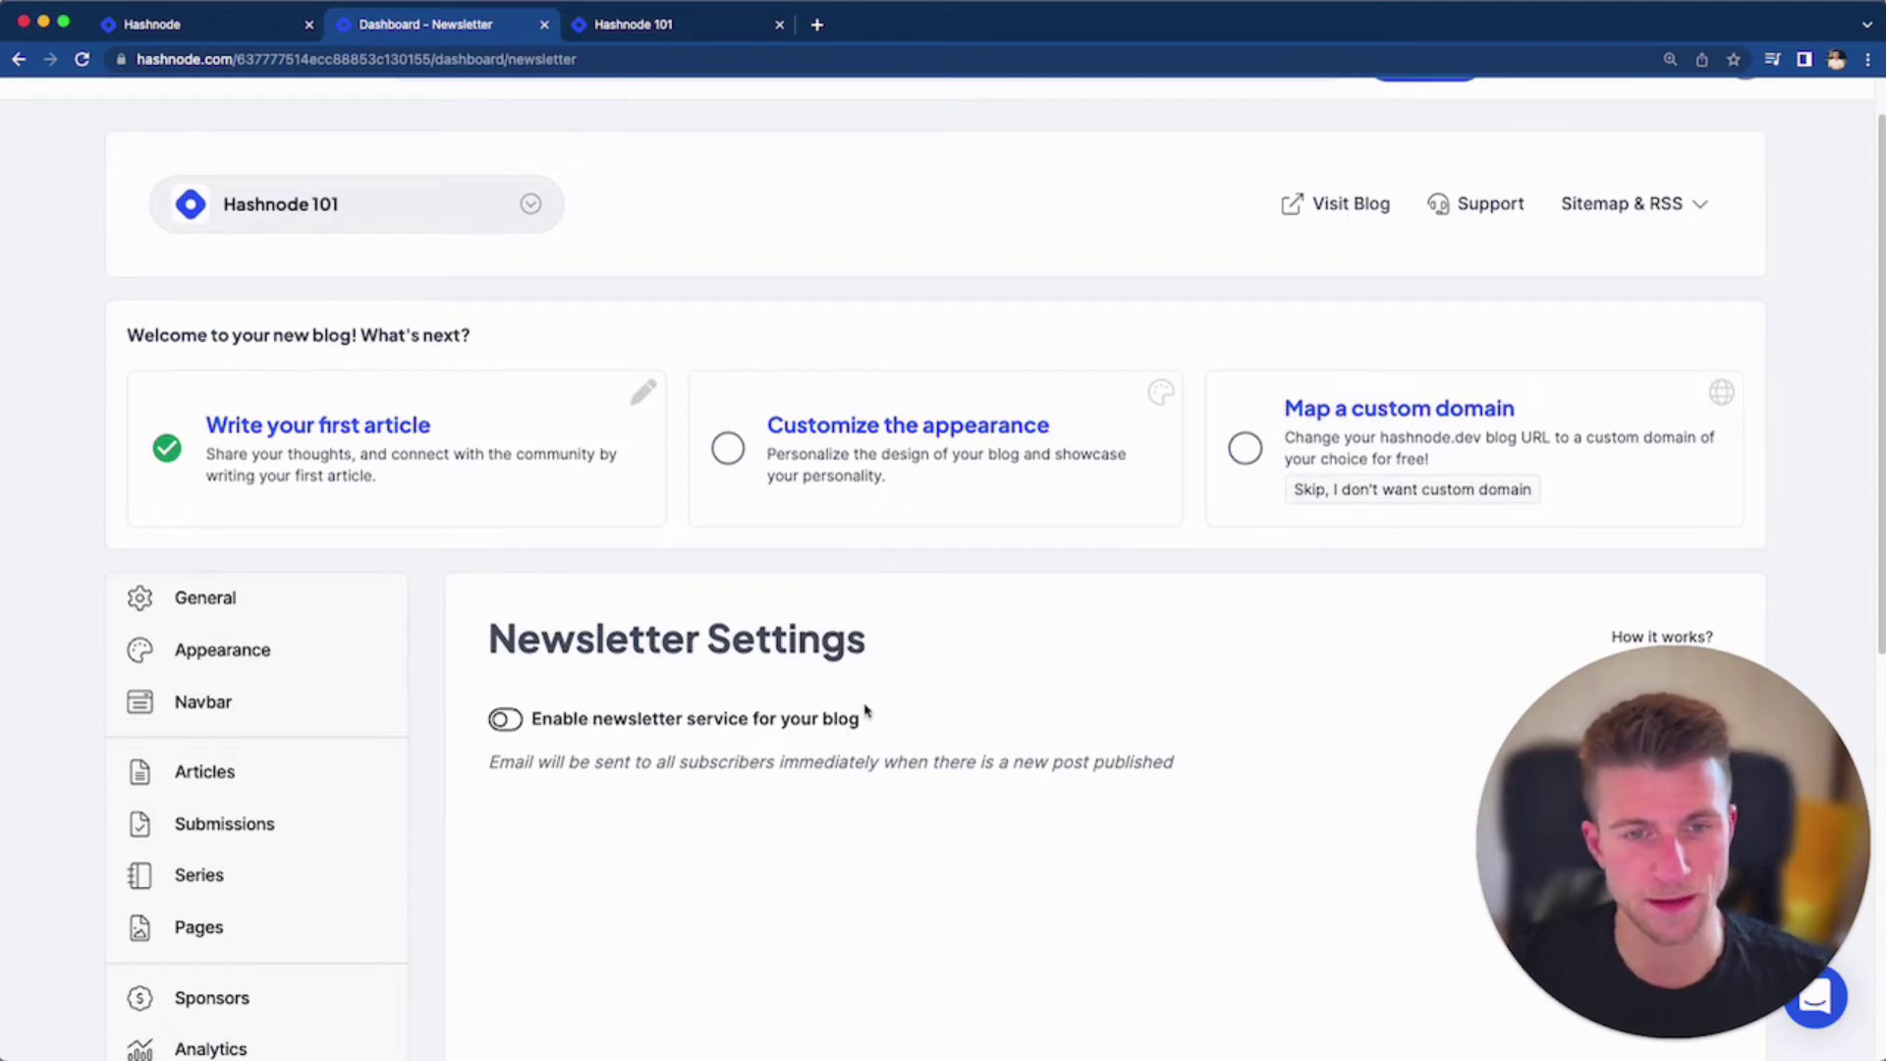
key(ctrl+Tab)
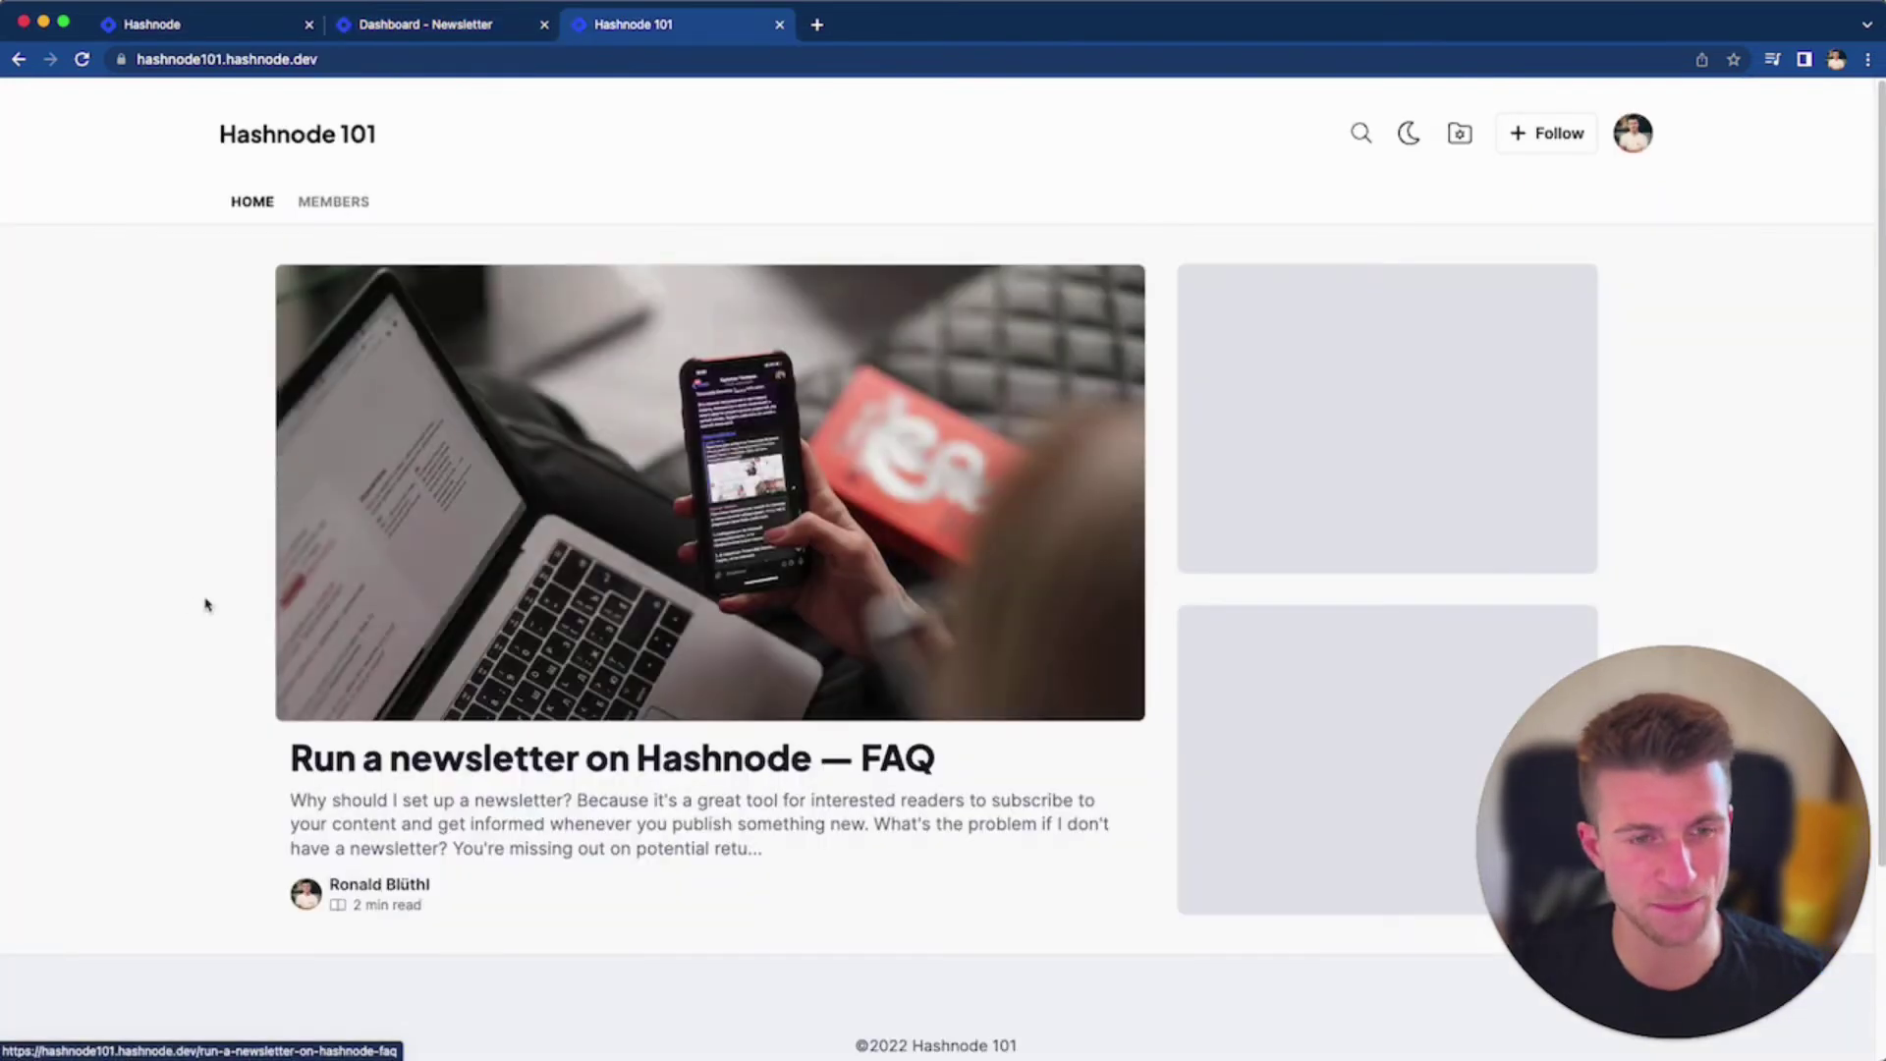
scroll(228, 615, down, 2)
scroll(228, 615, up, 2)
key(cmd+r)
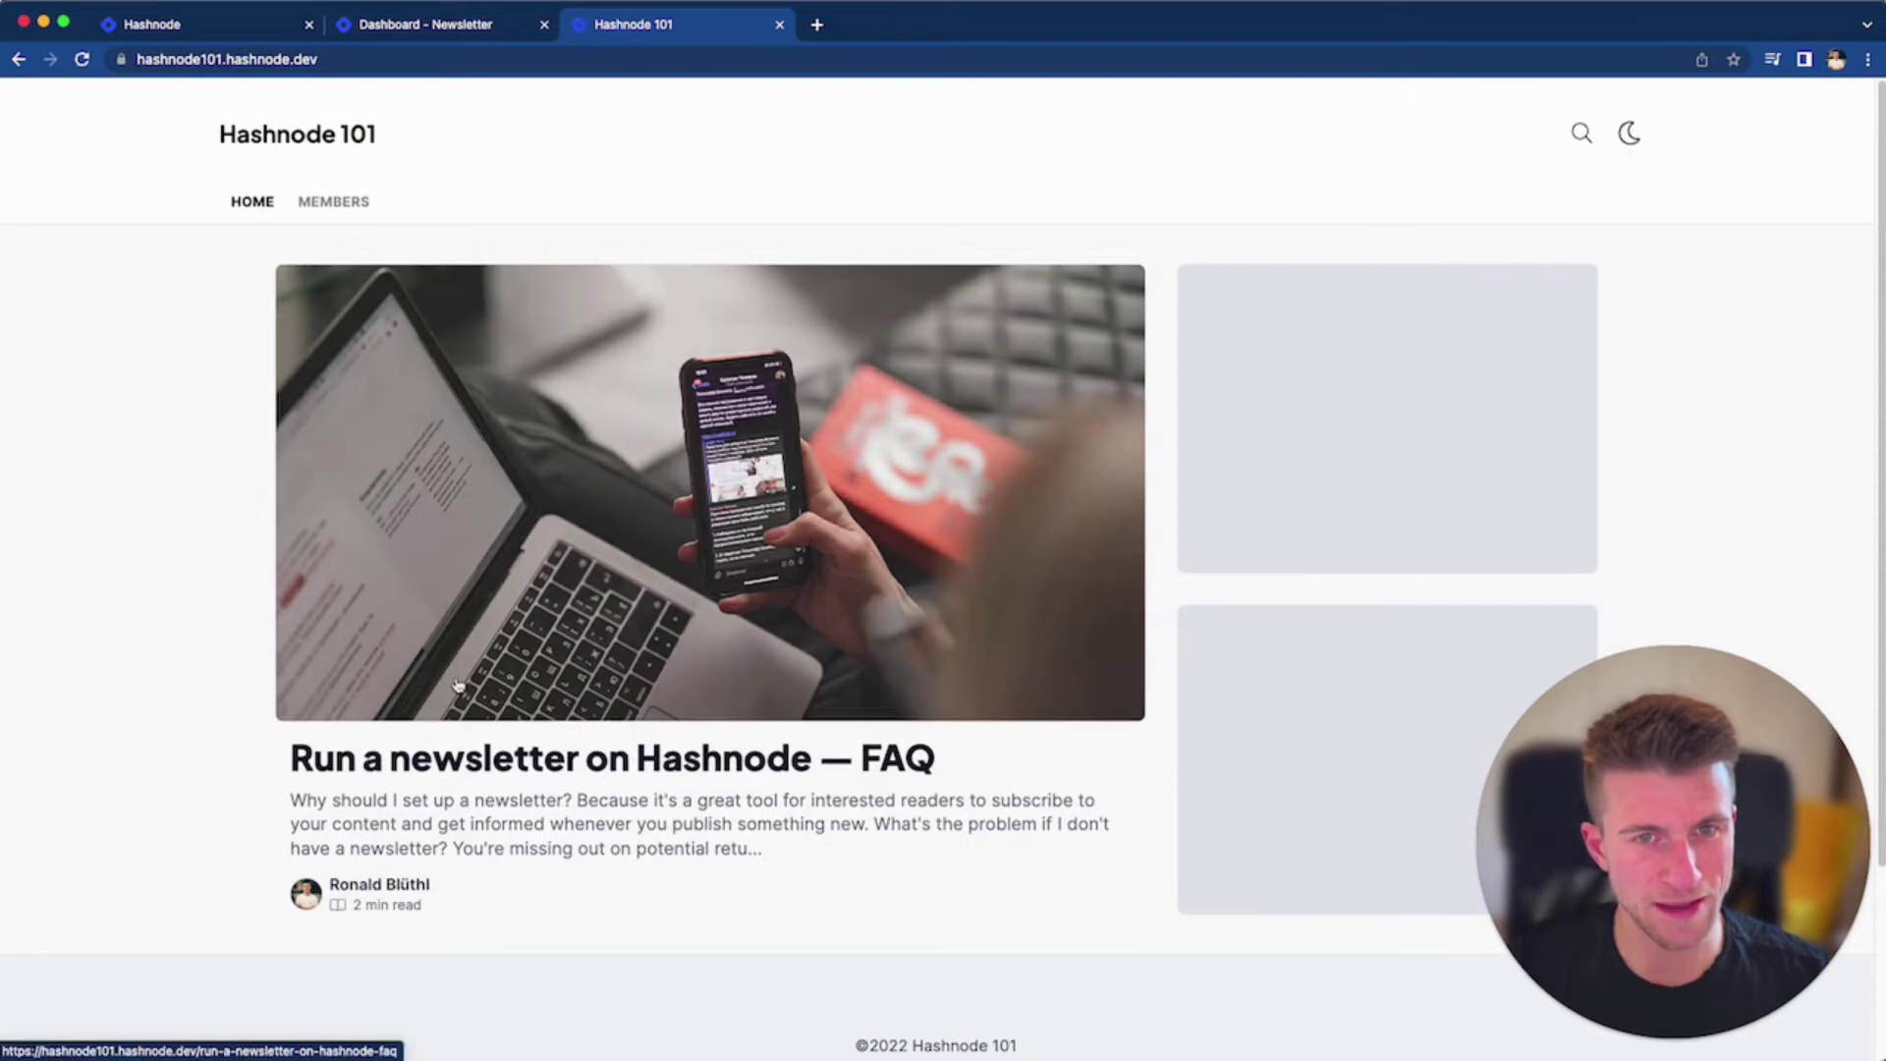
scroll(704, 531, down, 3)
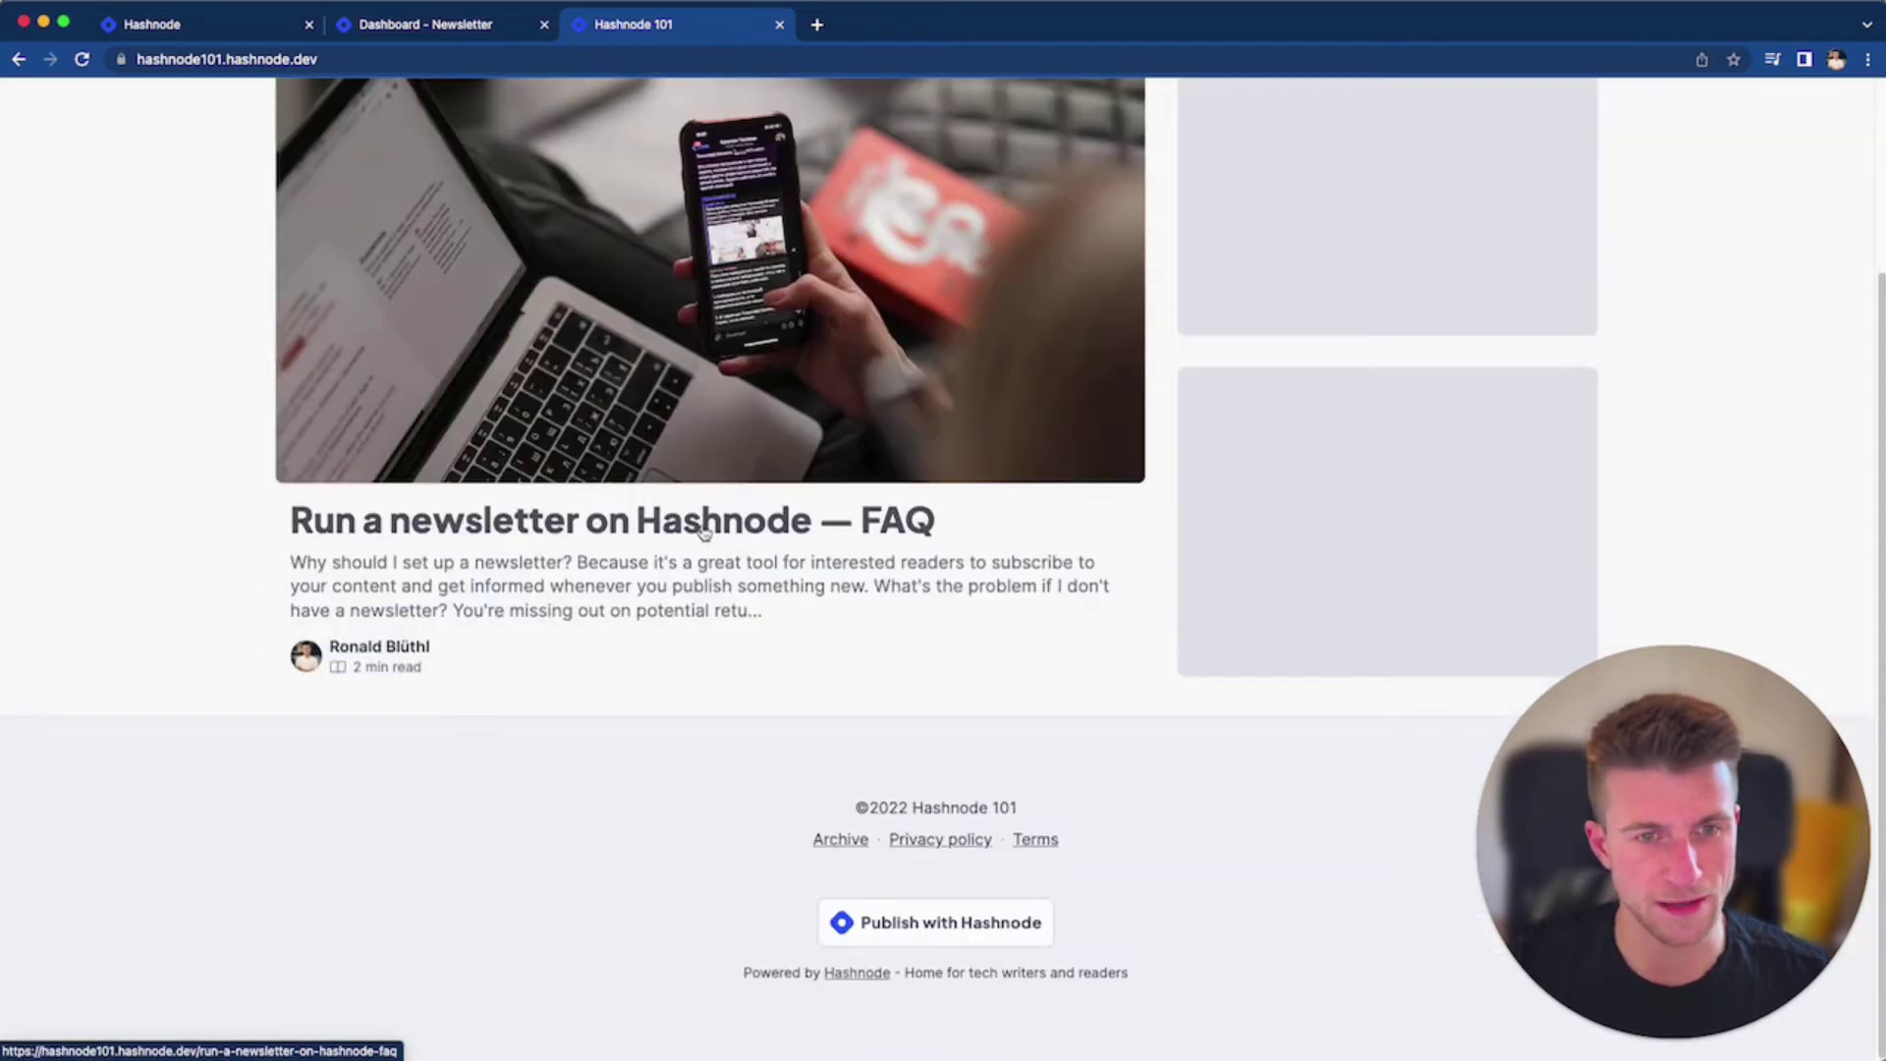
Open the 'Run a newsletter on Hashnode — FAQ' post, then toggle on the newsletter service
click(695, 556)
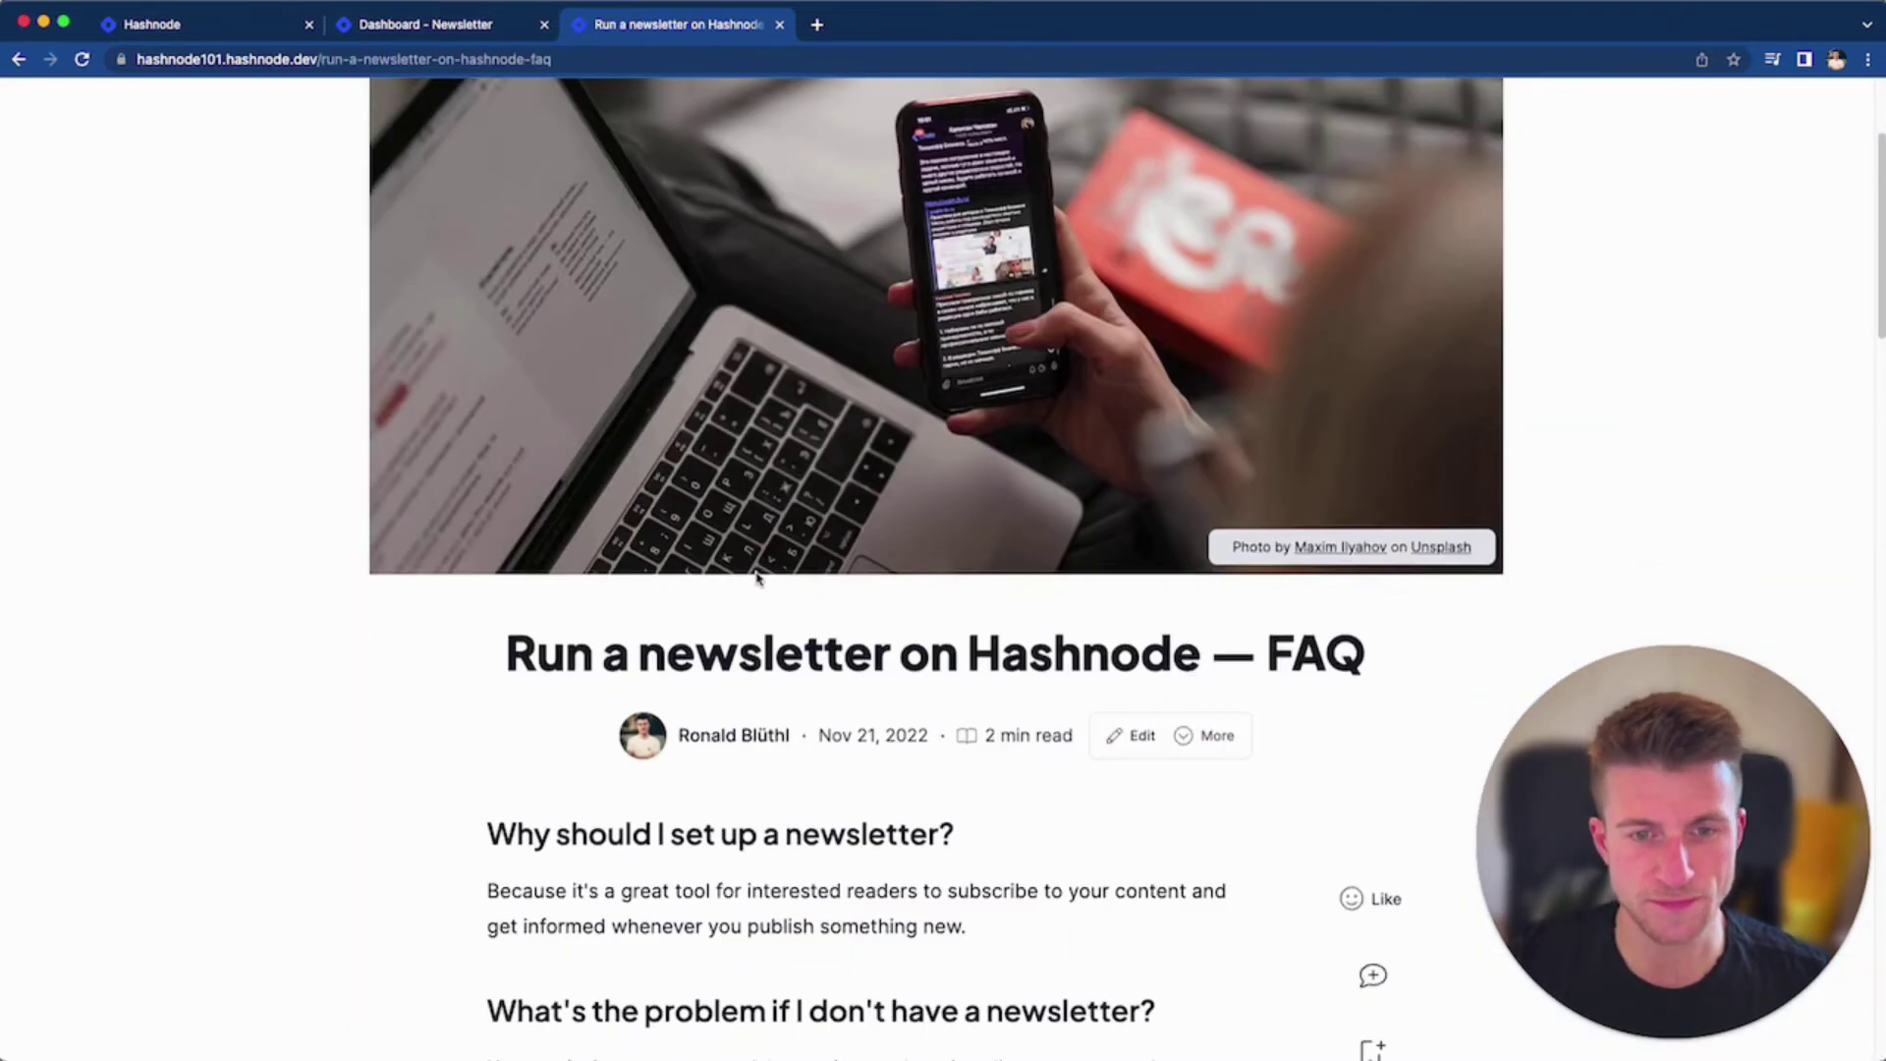
scroll(1097, 834, down, 2)
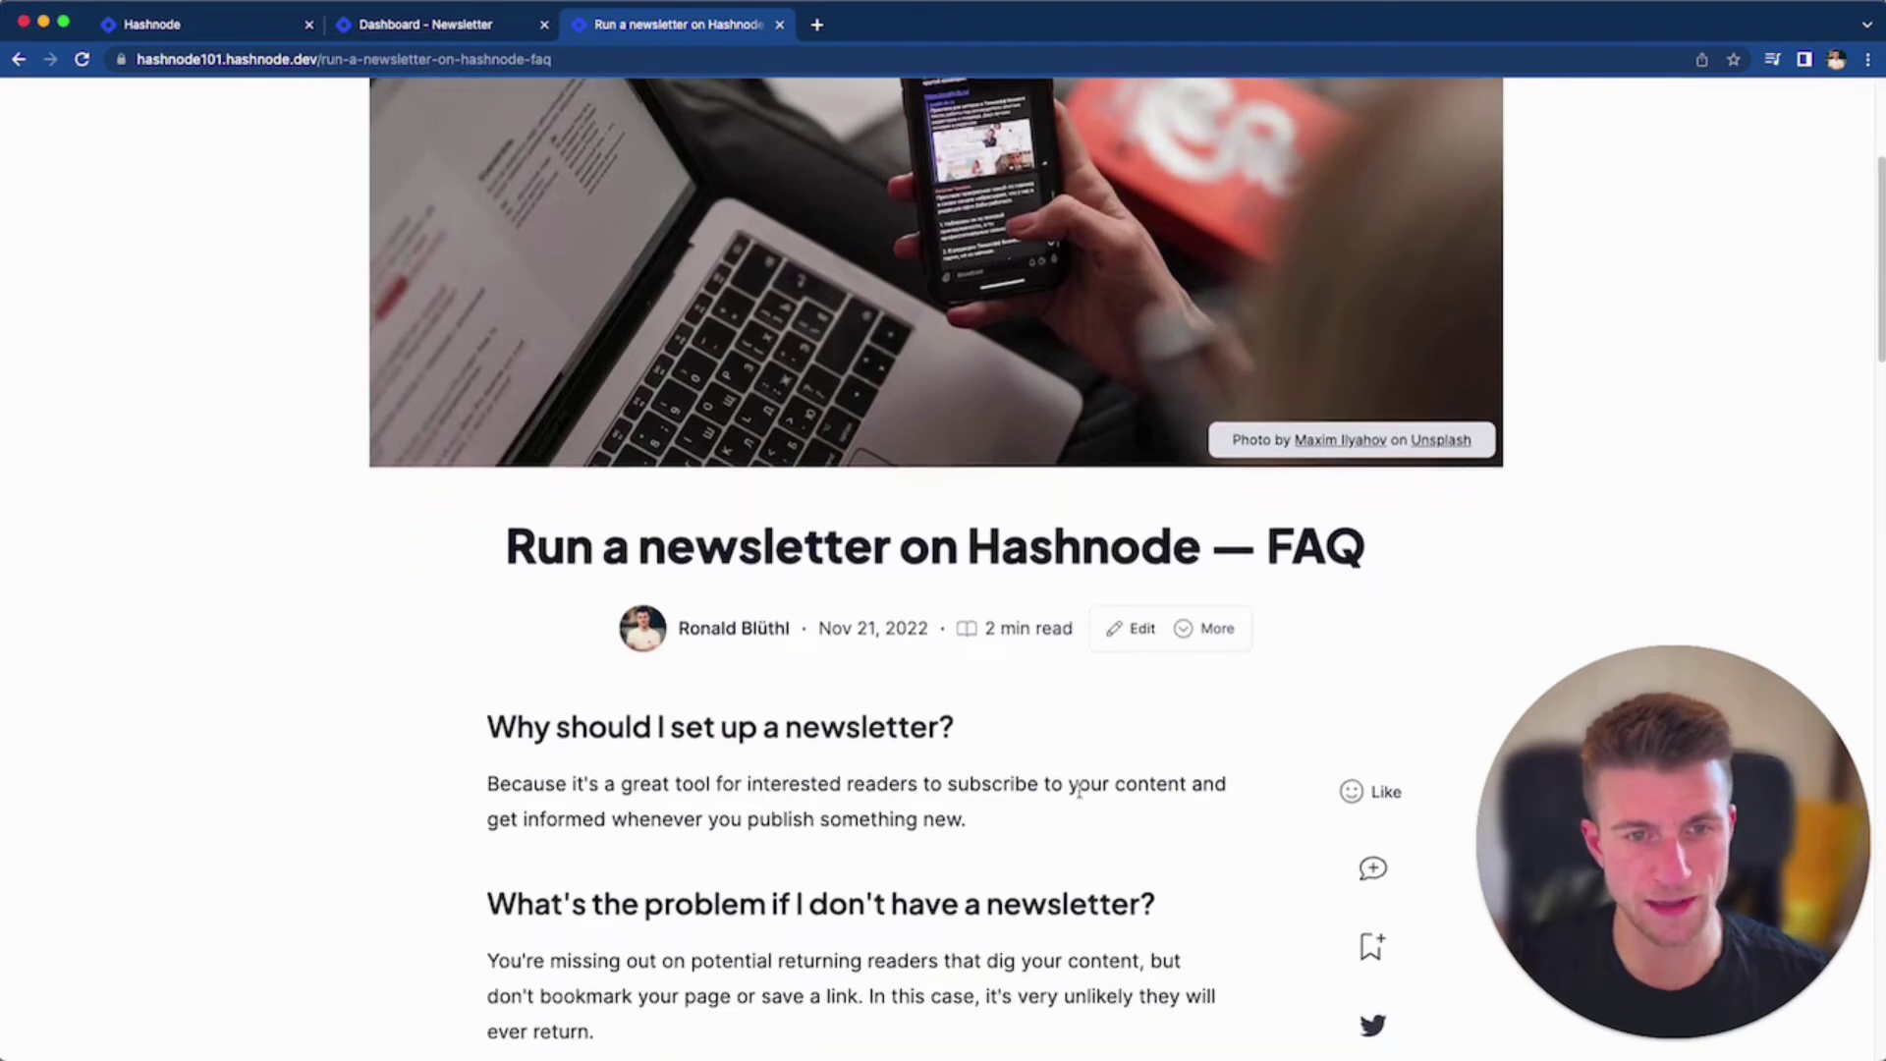
click(442, 29)
click(520, 722)
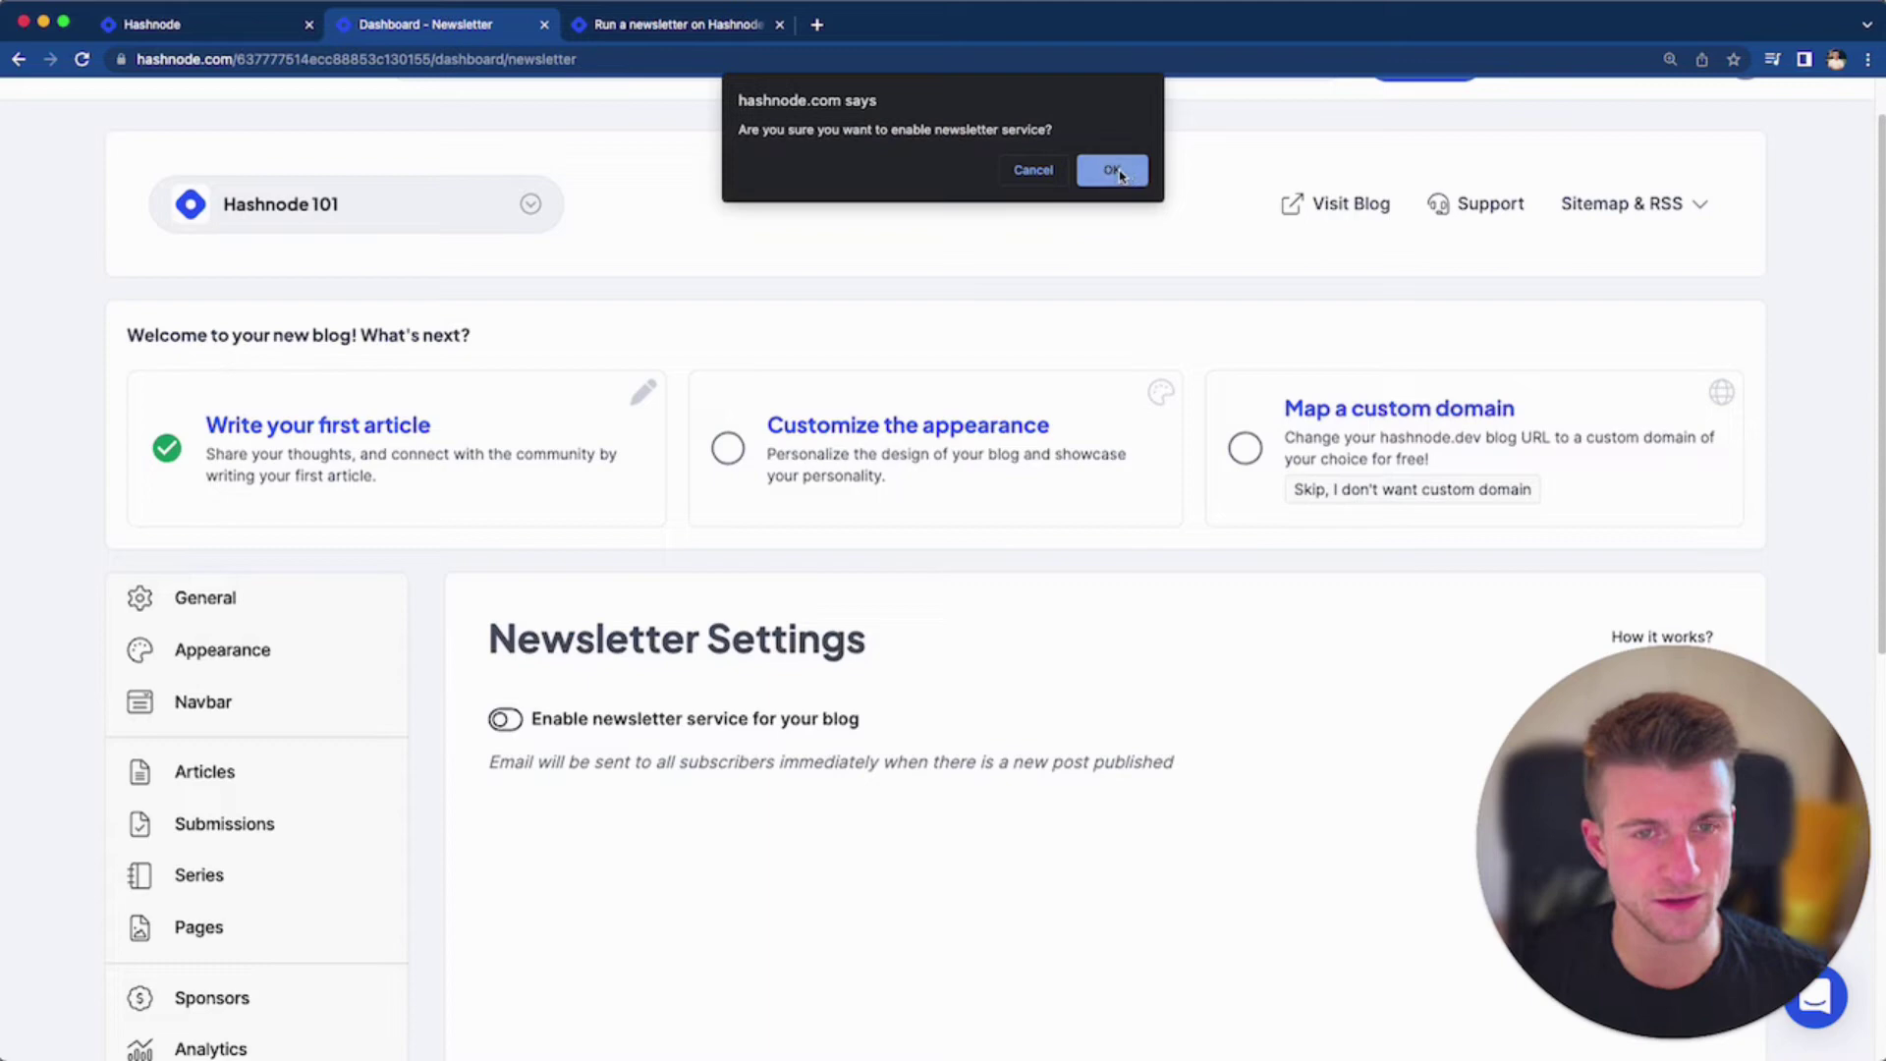
Confirm enabling the newsletter and reload the FAQ article to reveal its subscribe form
click(1113, 171)
scroll(938, 688, down, 5)
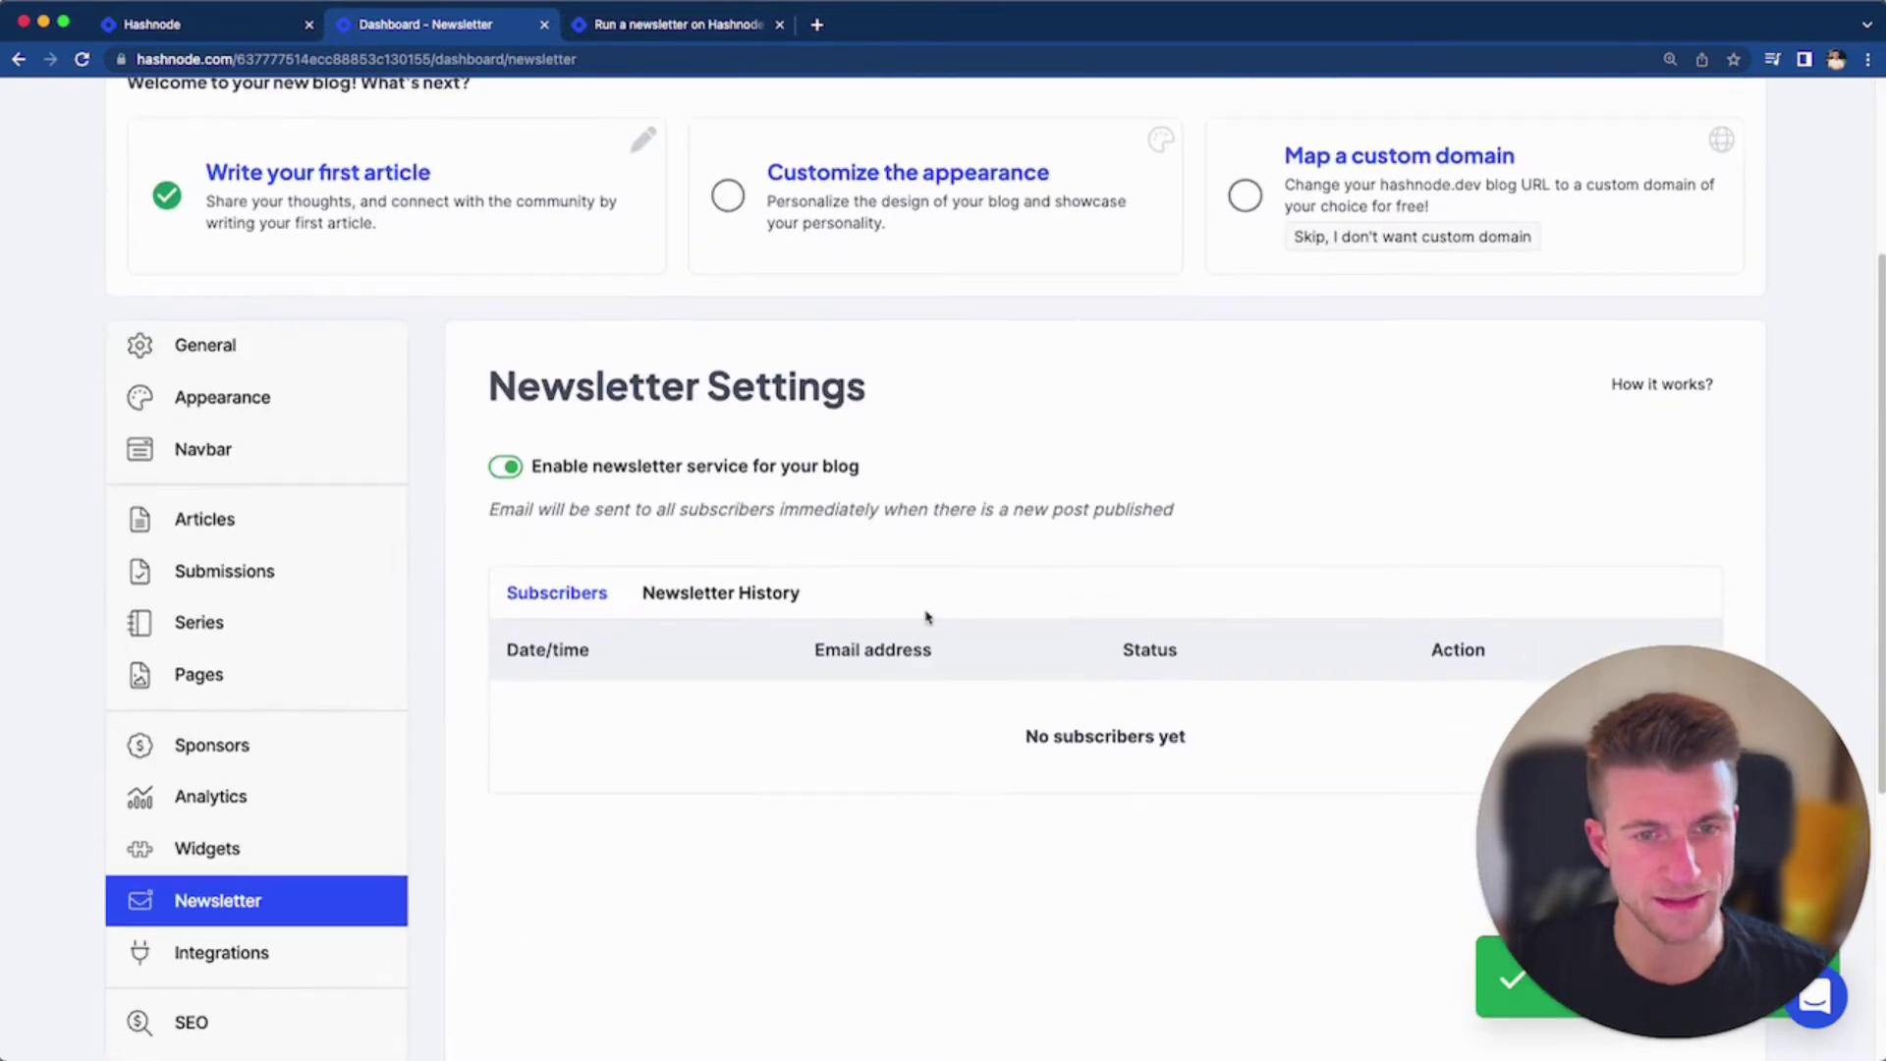
click(636, 40)
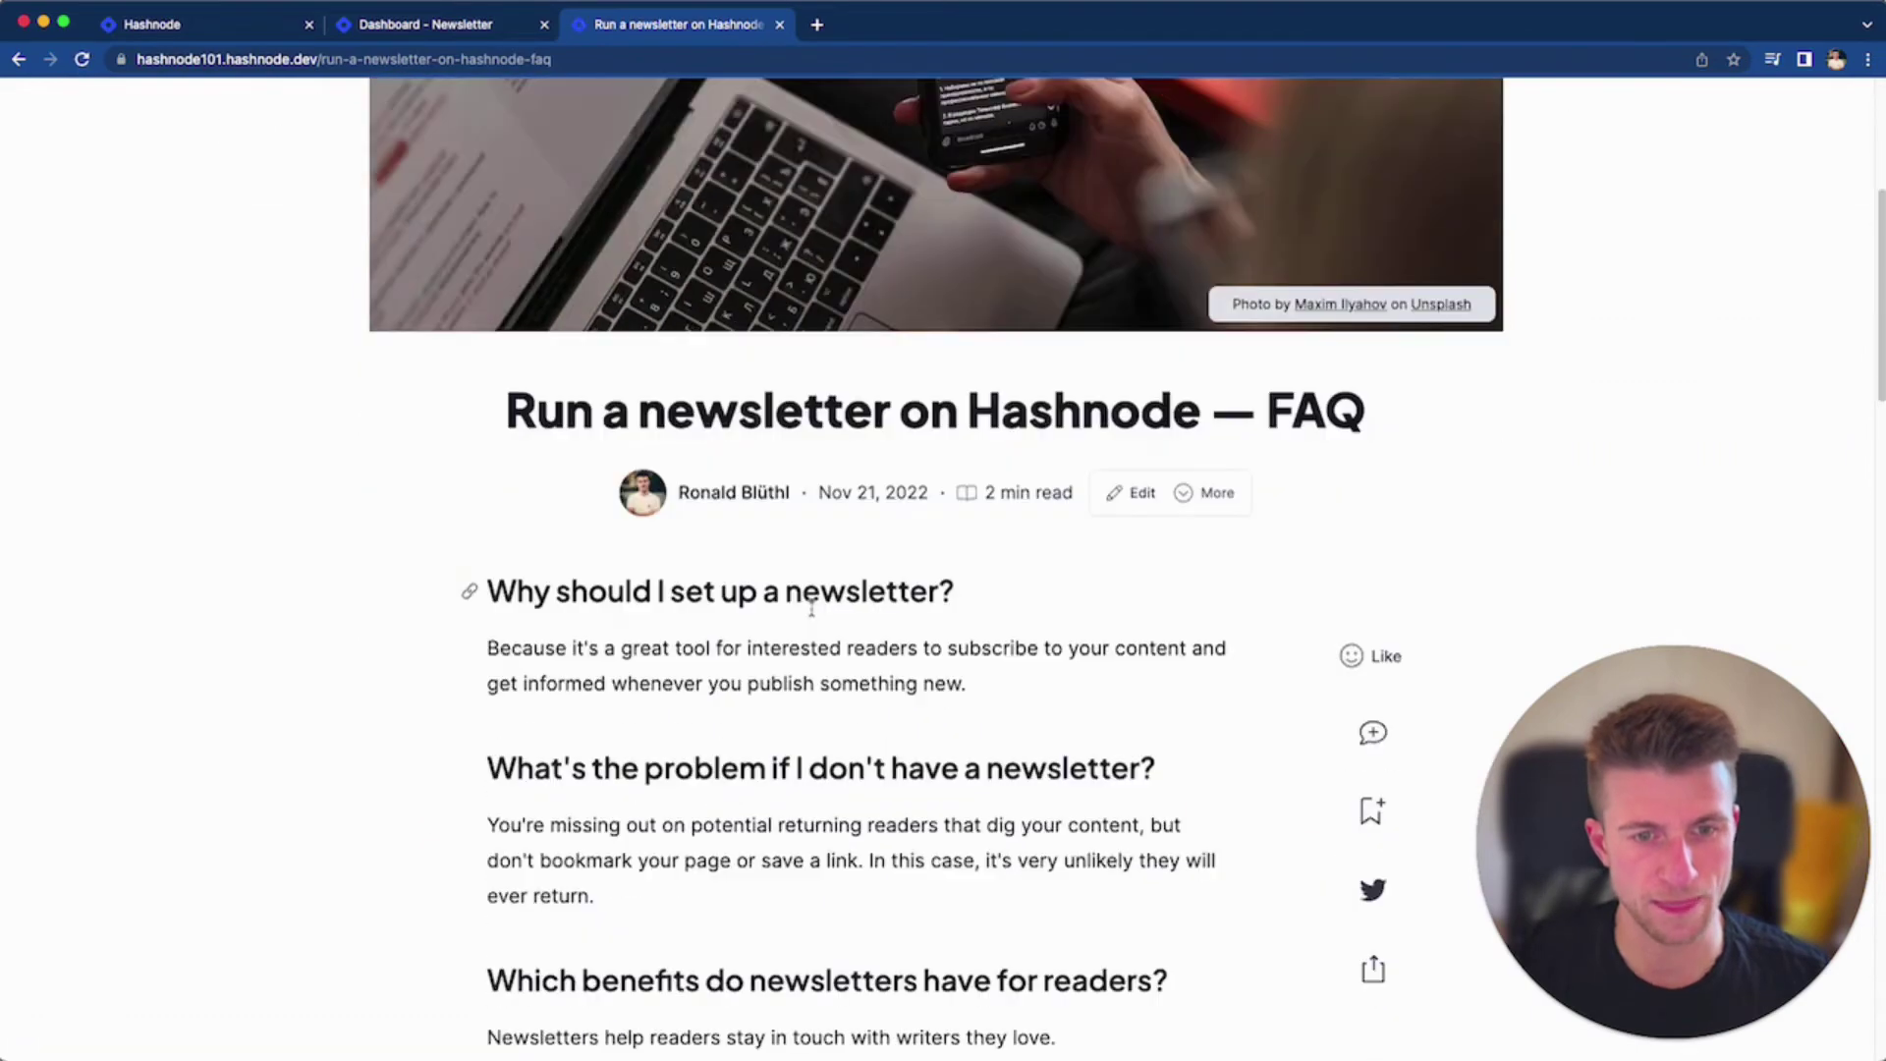
key(super+r)
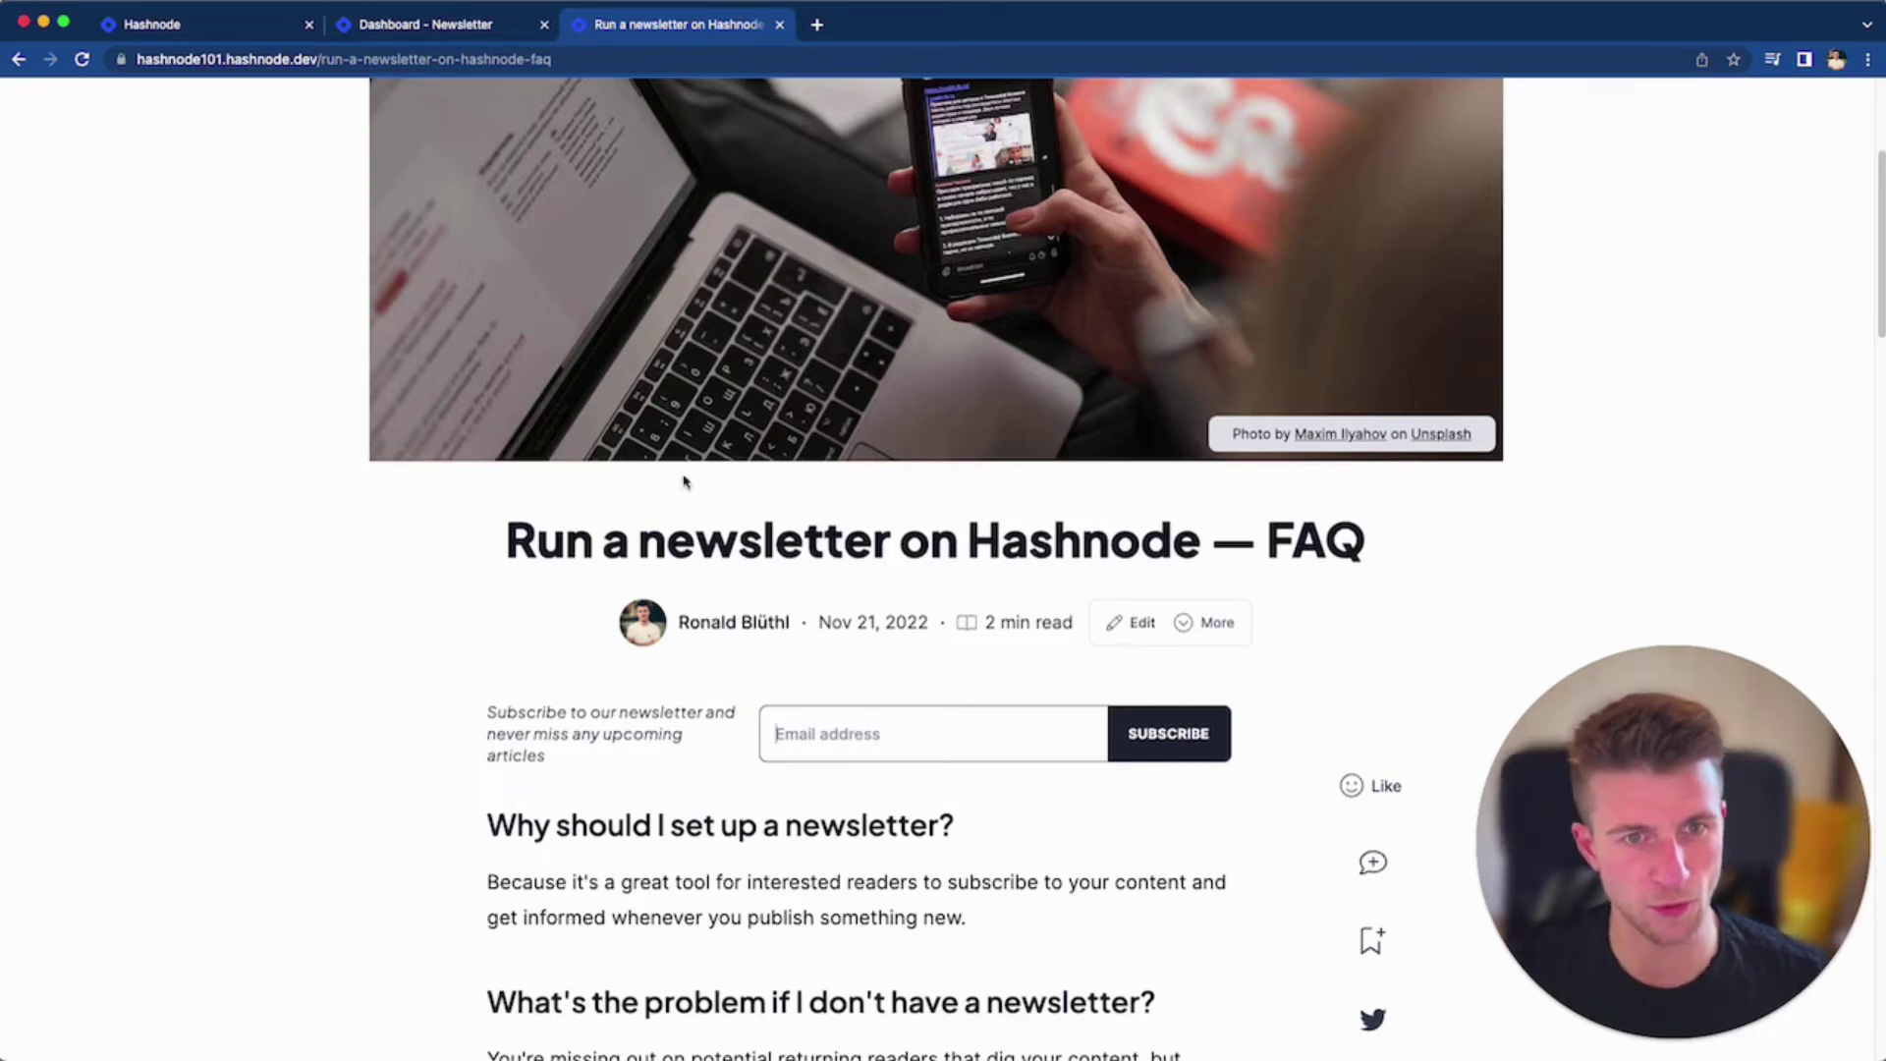
scroll(1100, 611, up, 5)
Check the Hashnode 101 home page for the new newsletter subscription form
click(330, 137)
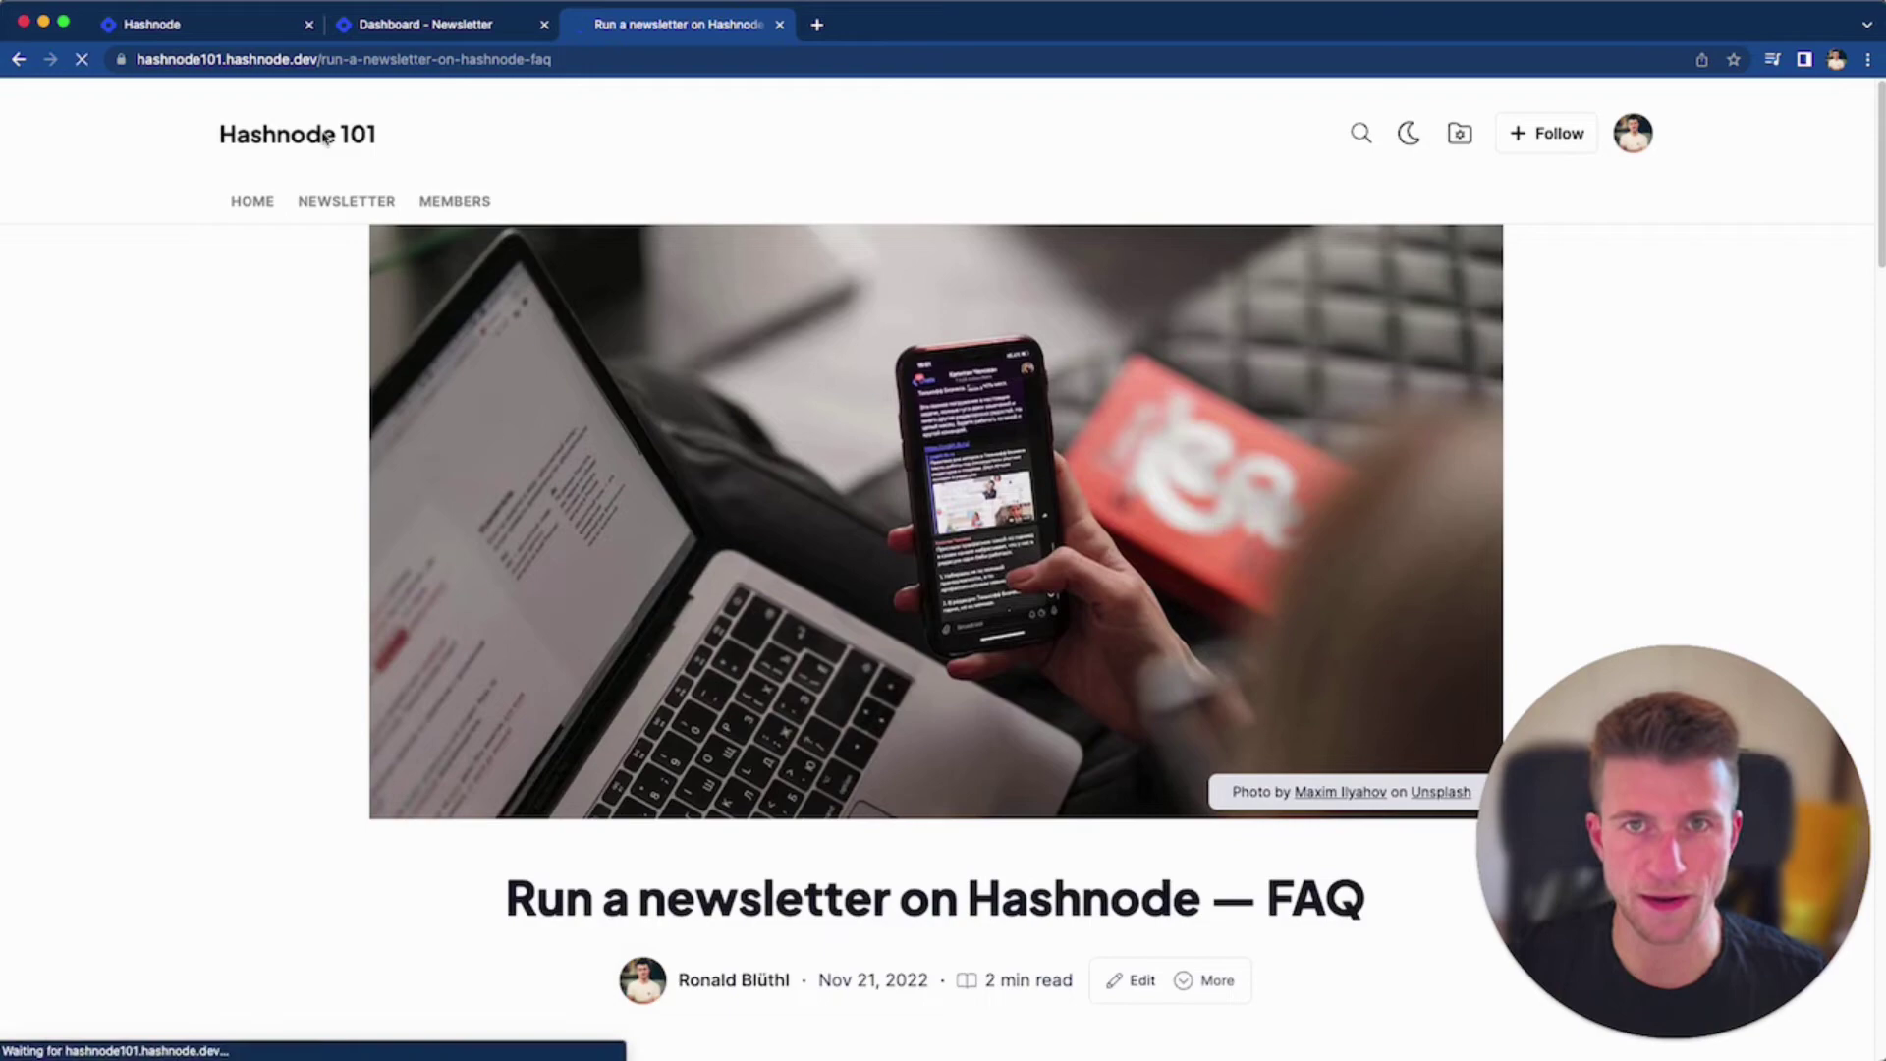
scroll(914, 686, down, 5)
scroll(897, 670, down, 4)
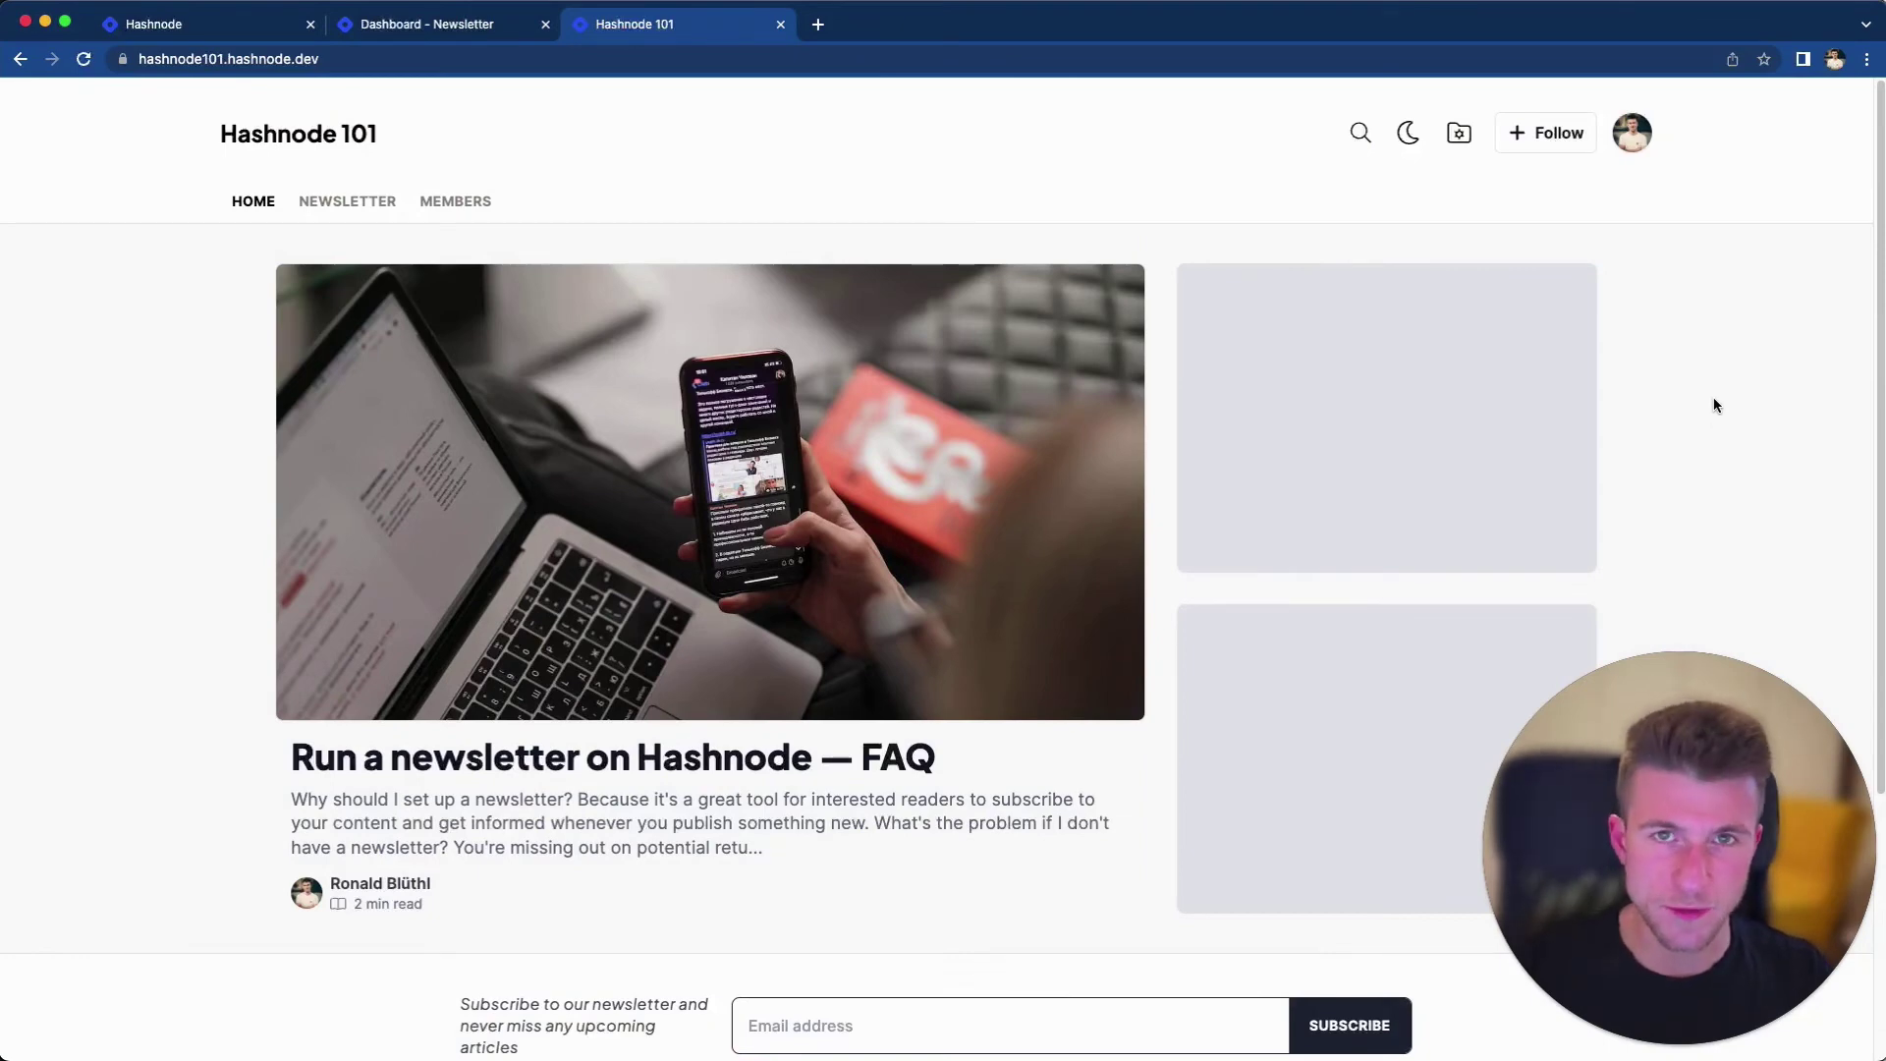
scroll(1206, 551, down, 1)
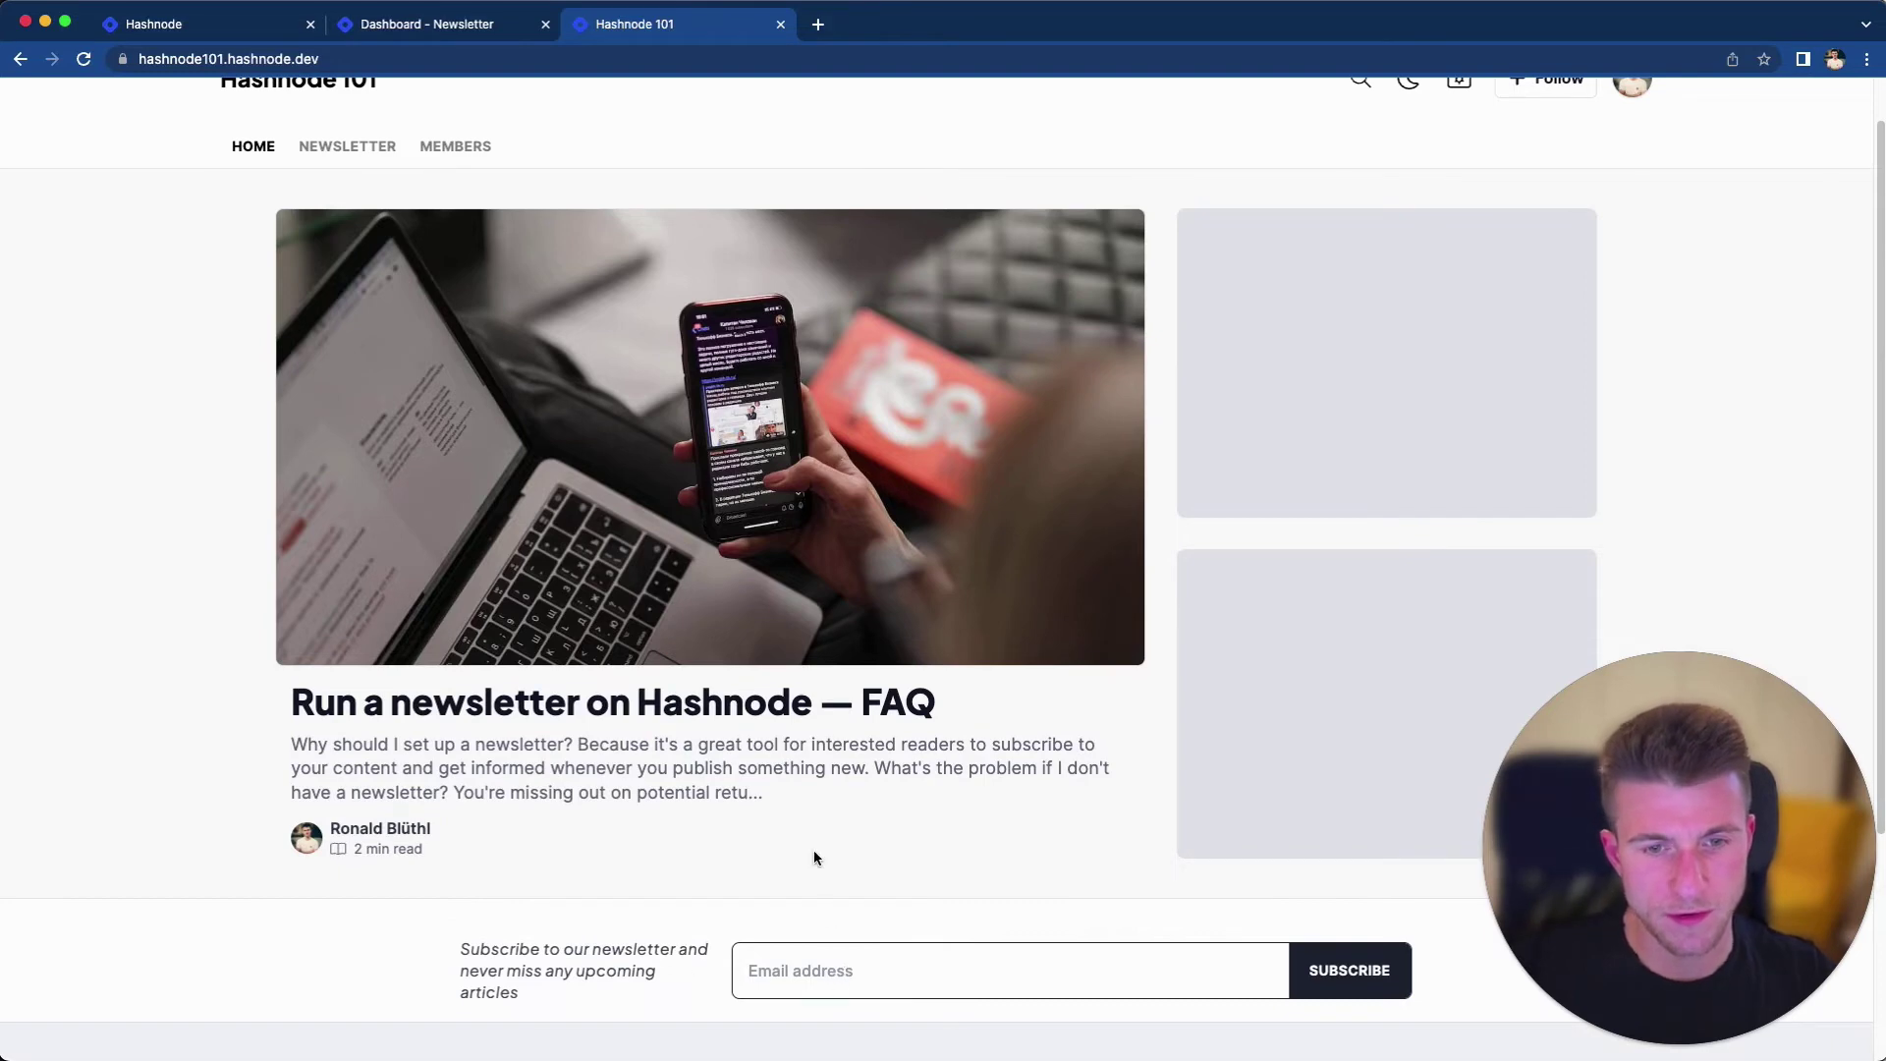
Subscribe a test e-mail address through the FAQ article's form, then check the dashboard subscriber list
click(767, 712)
scroll(758, 700, down, 3)
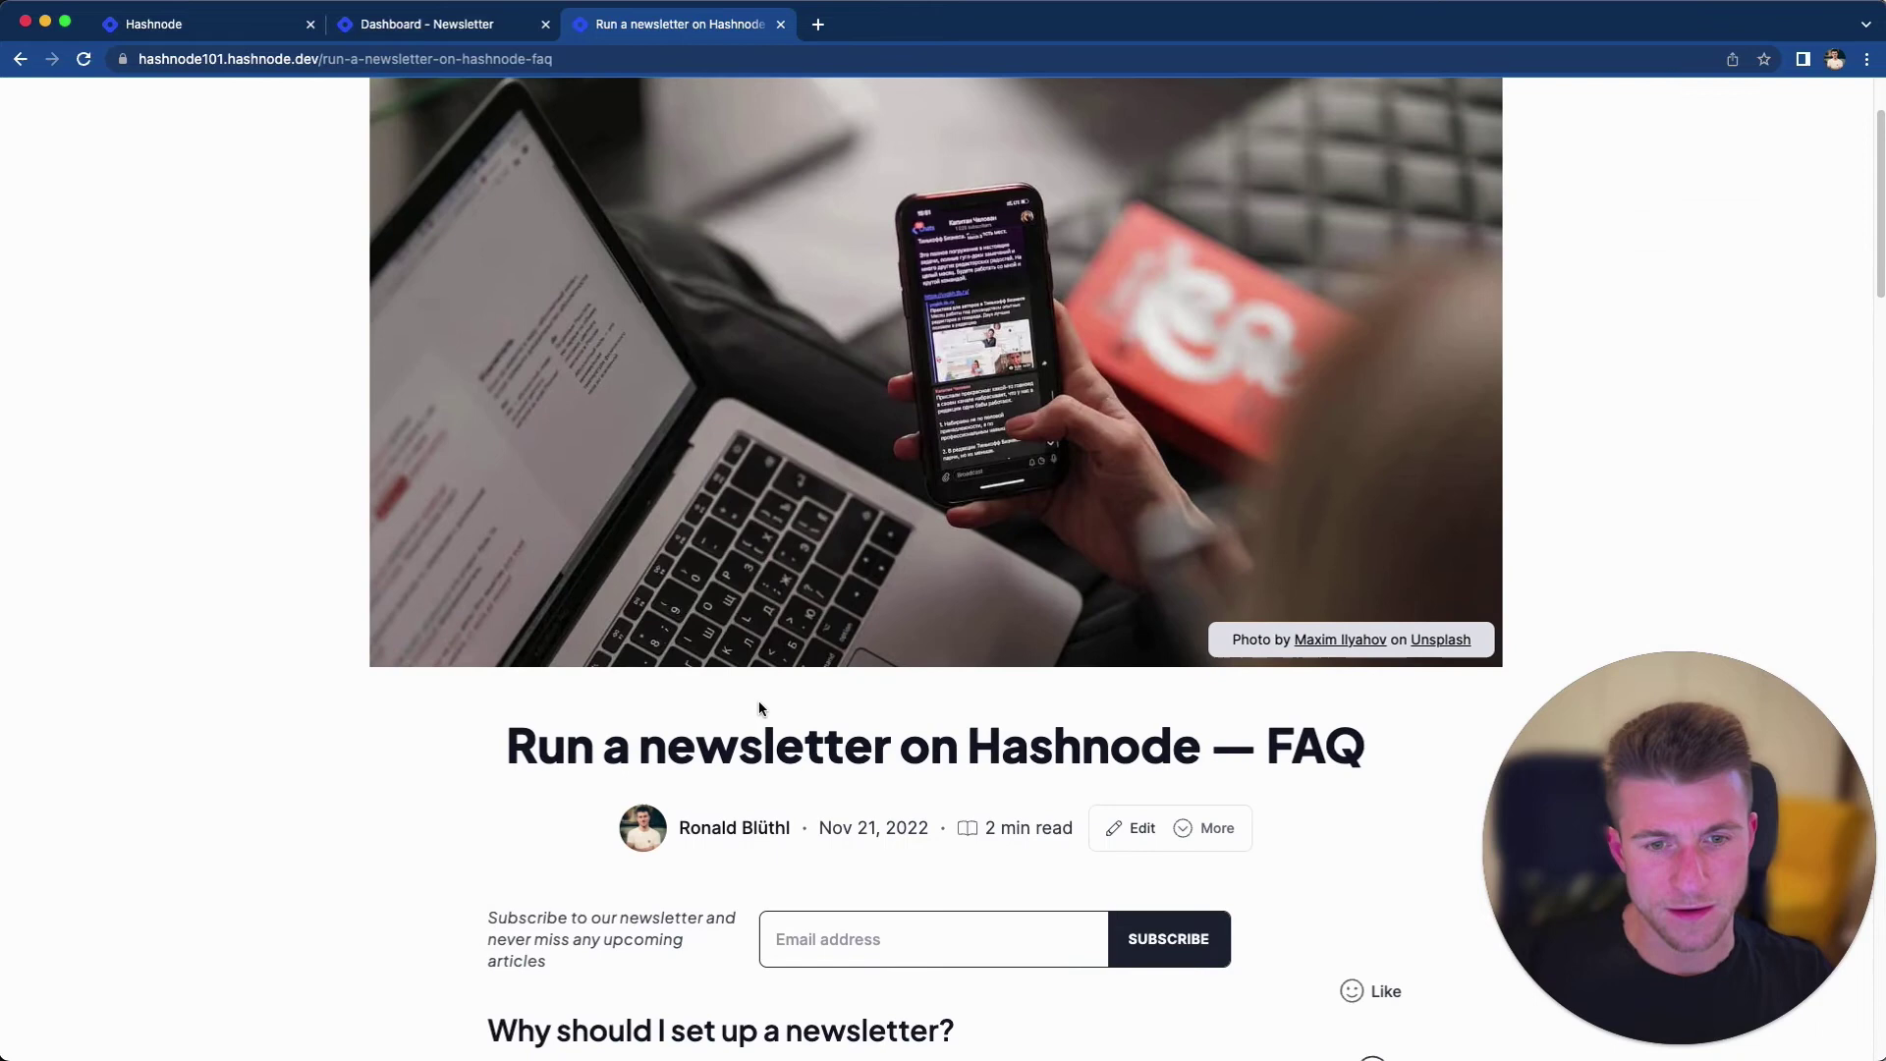
click(887, 905)
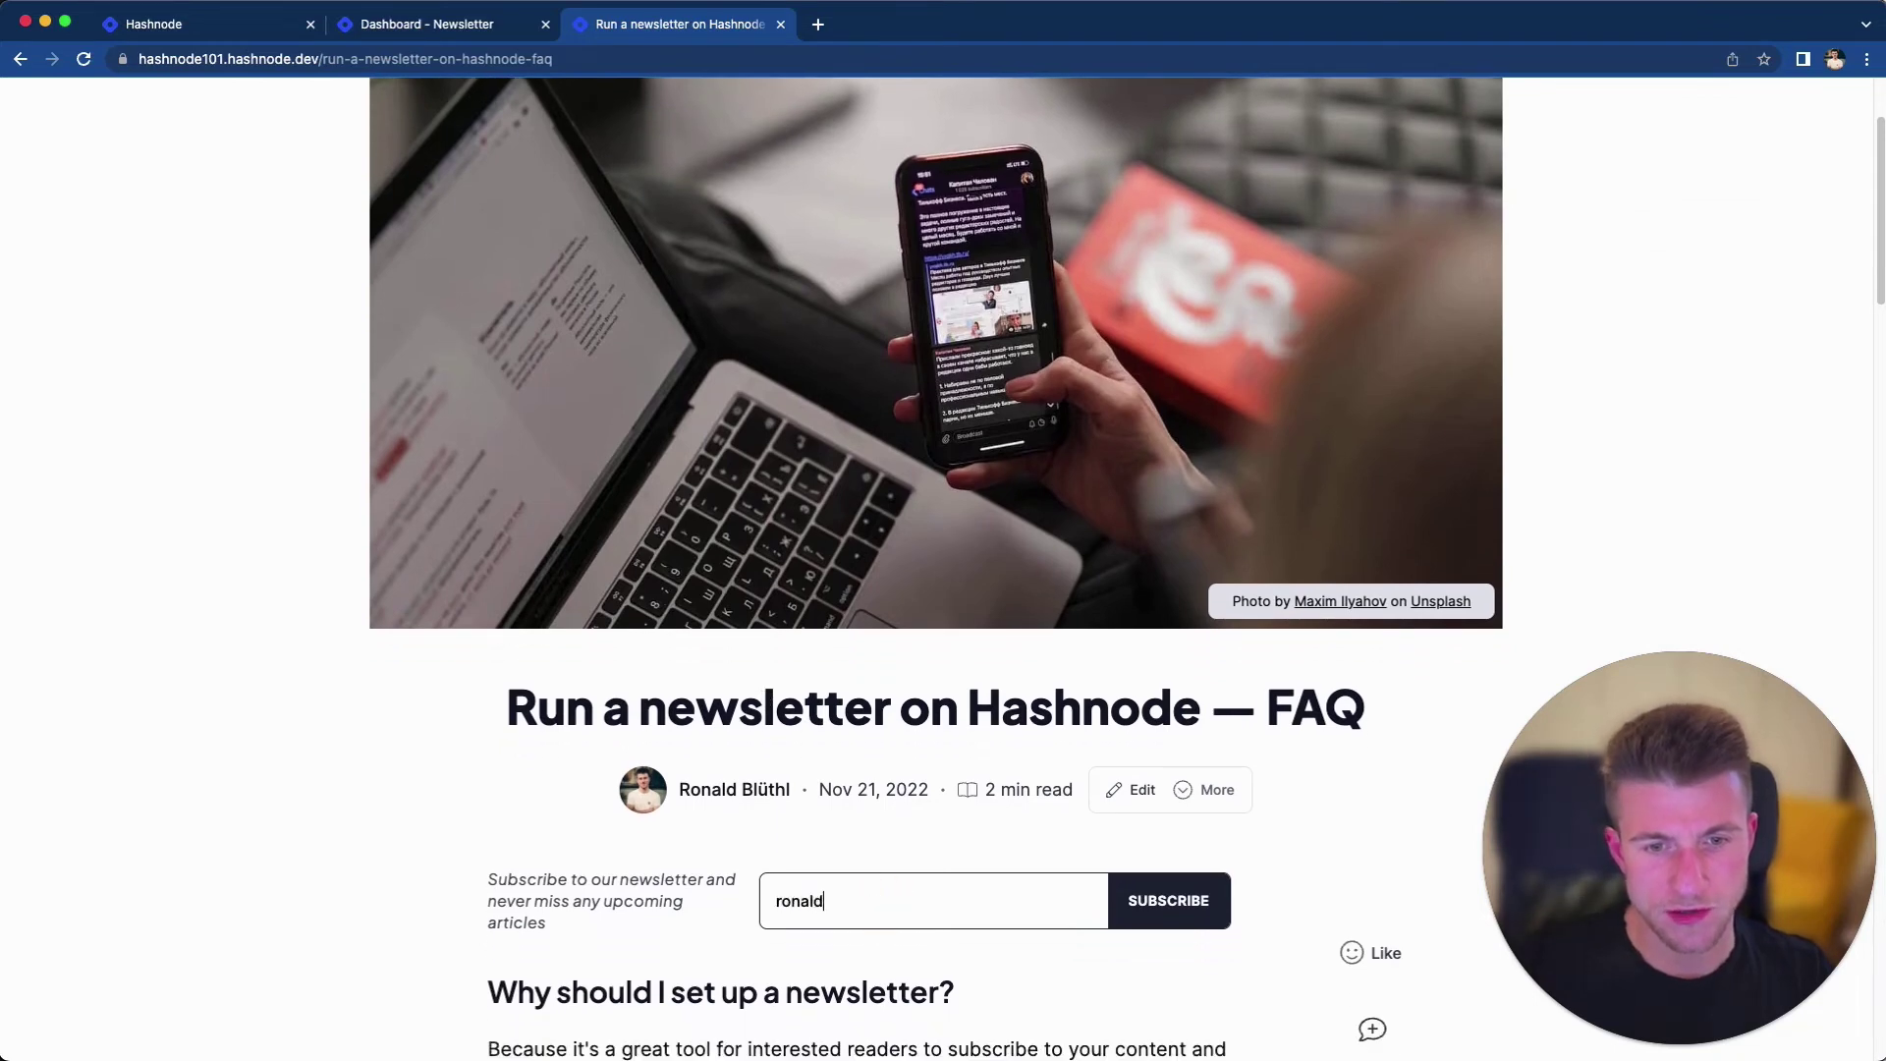
key(Return)
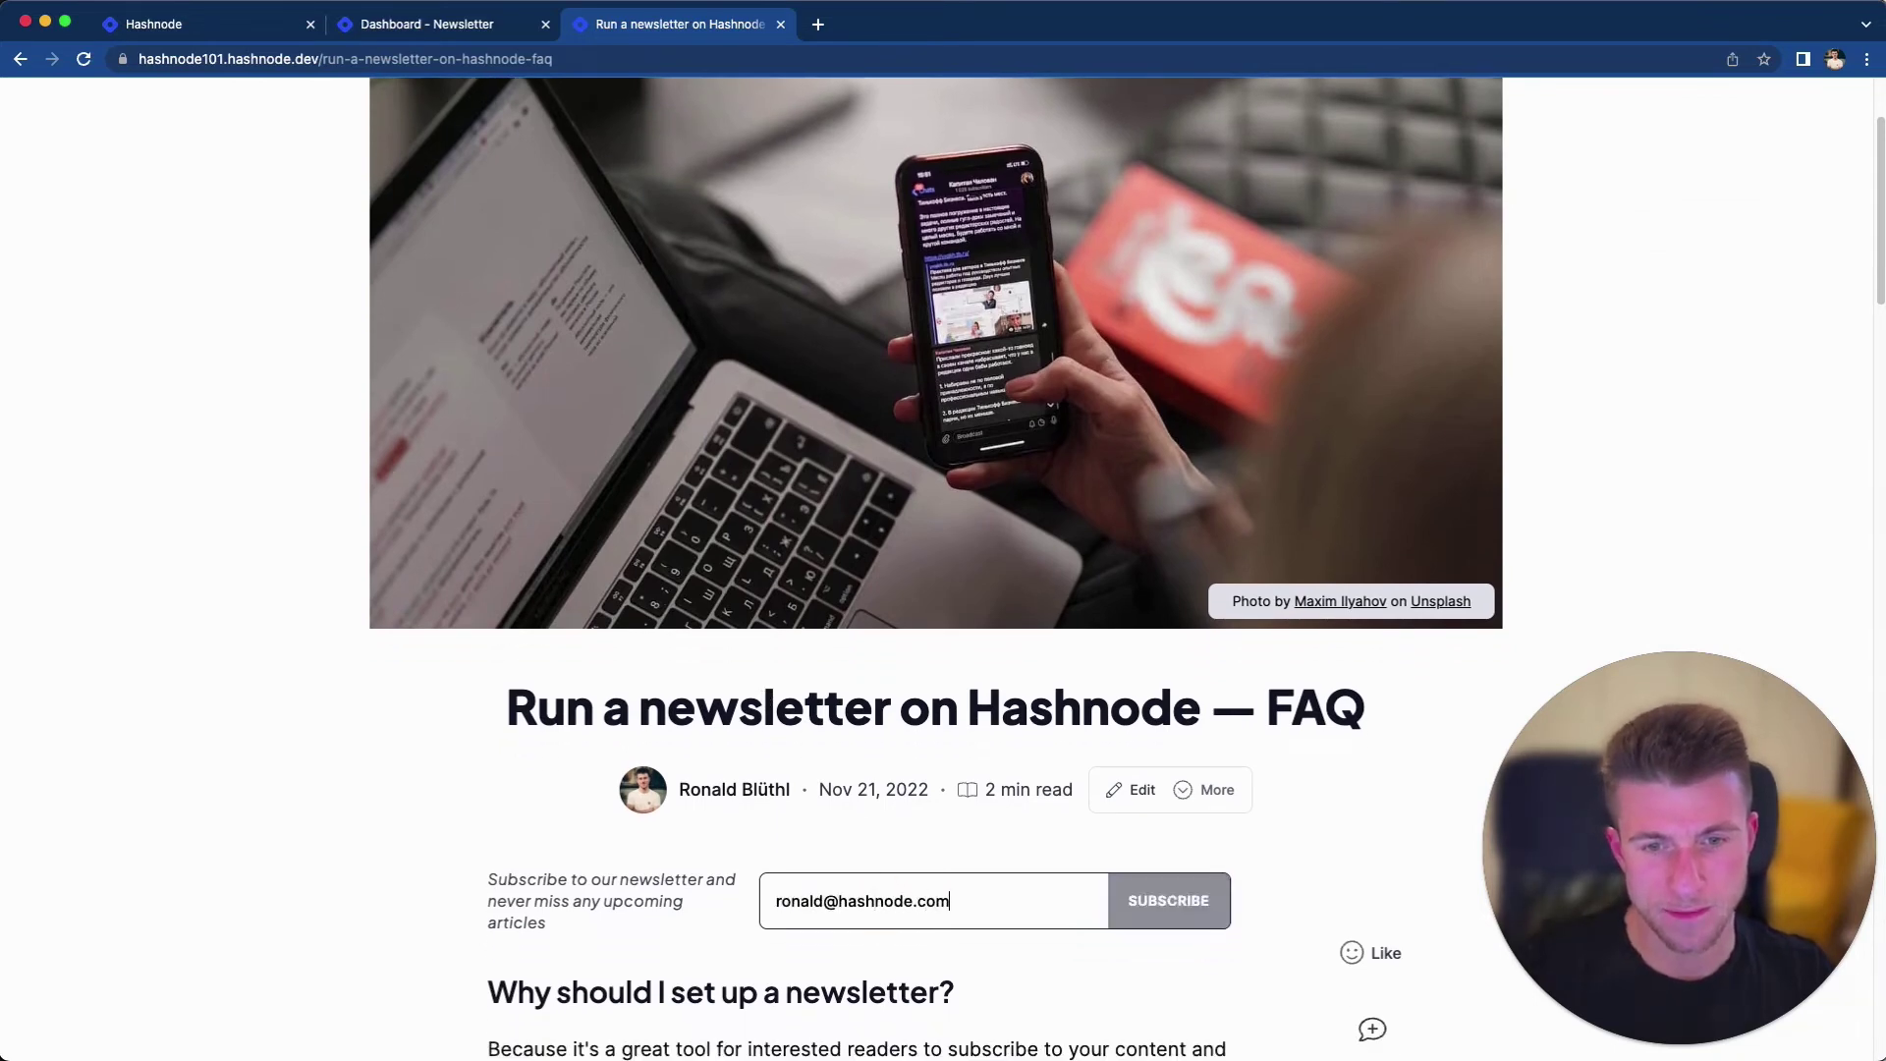
scroll(828, 822, down, 2)
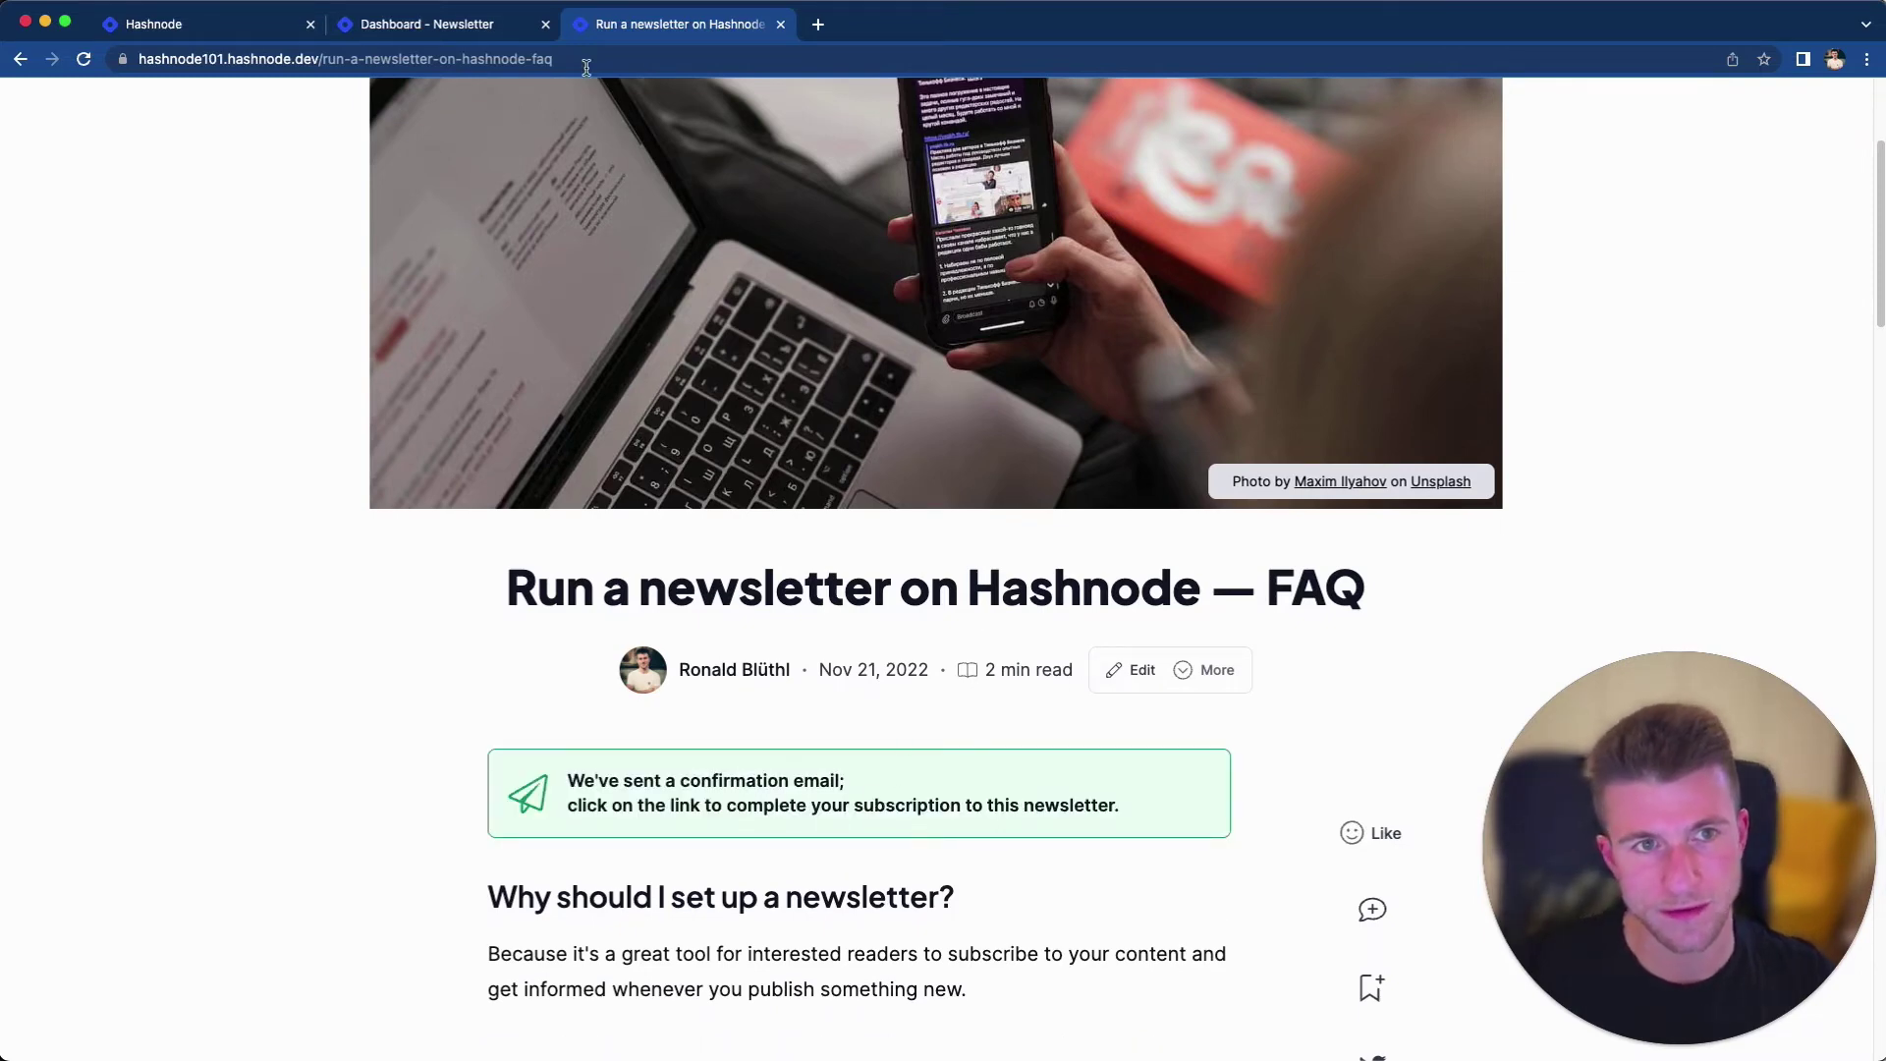
click(472, 20)
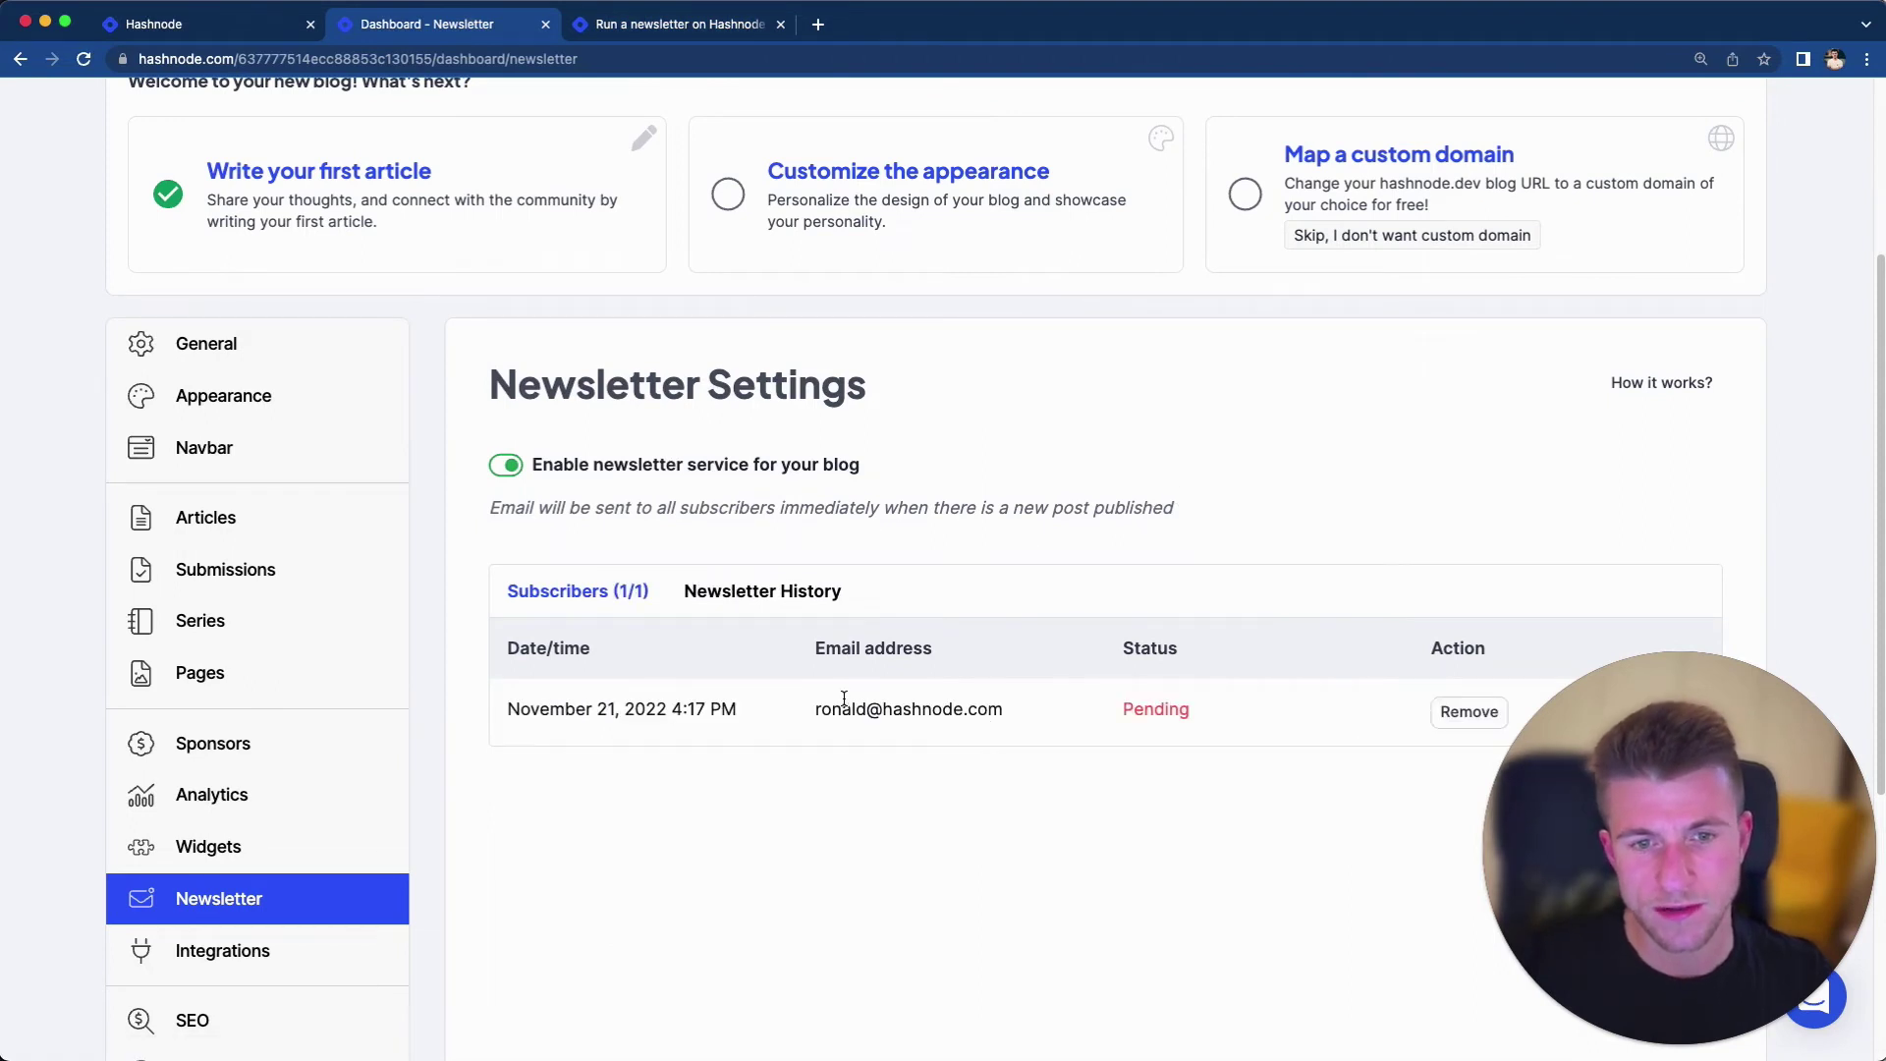
Select the pending subscriber's e-mail address in the subscriber list
drag(809, 706, 1183, 709)
click(906, 723)
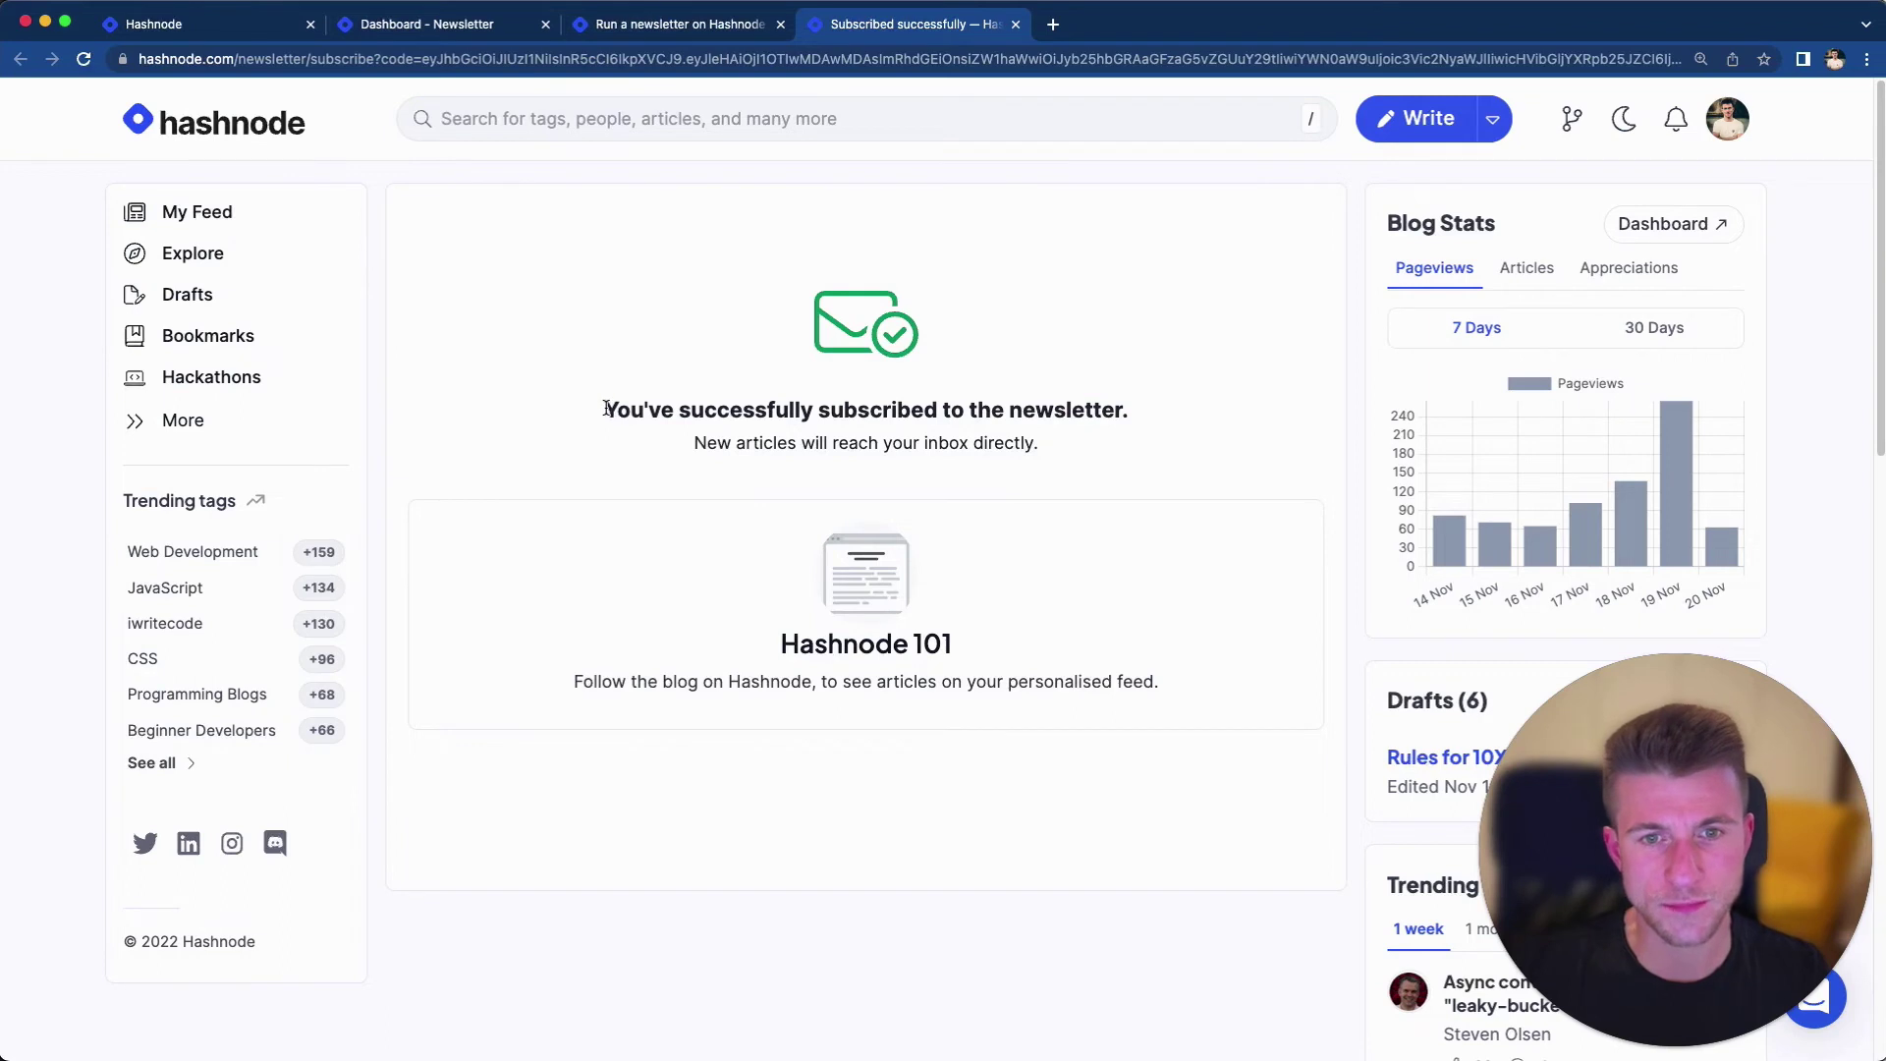
Select the successful subscription message, then return to the newsletter dashboard
drag(606, 409, 1130, 440)
click(1130, 447)
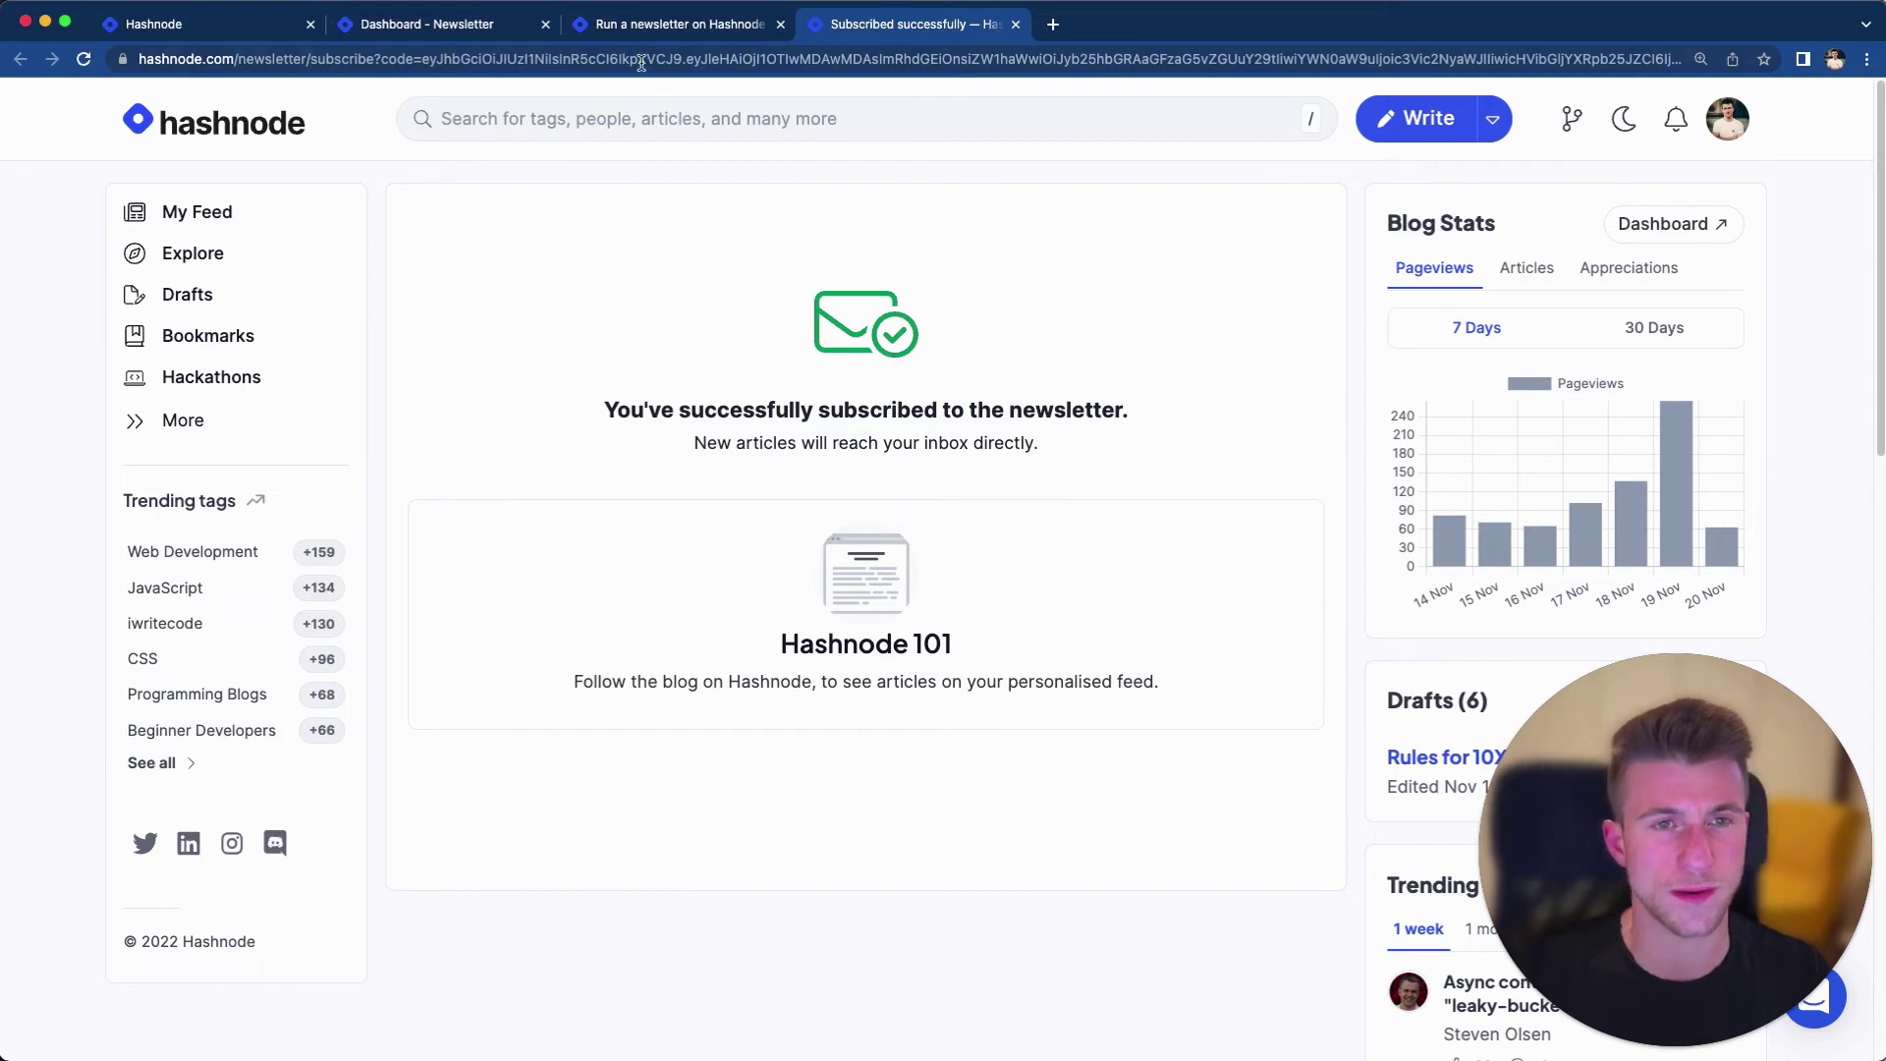
click(462, 37)
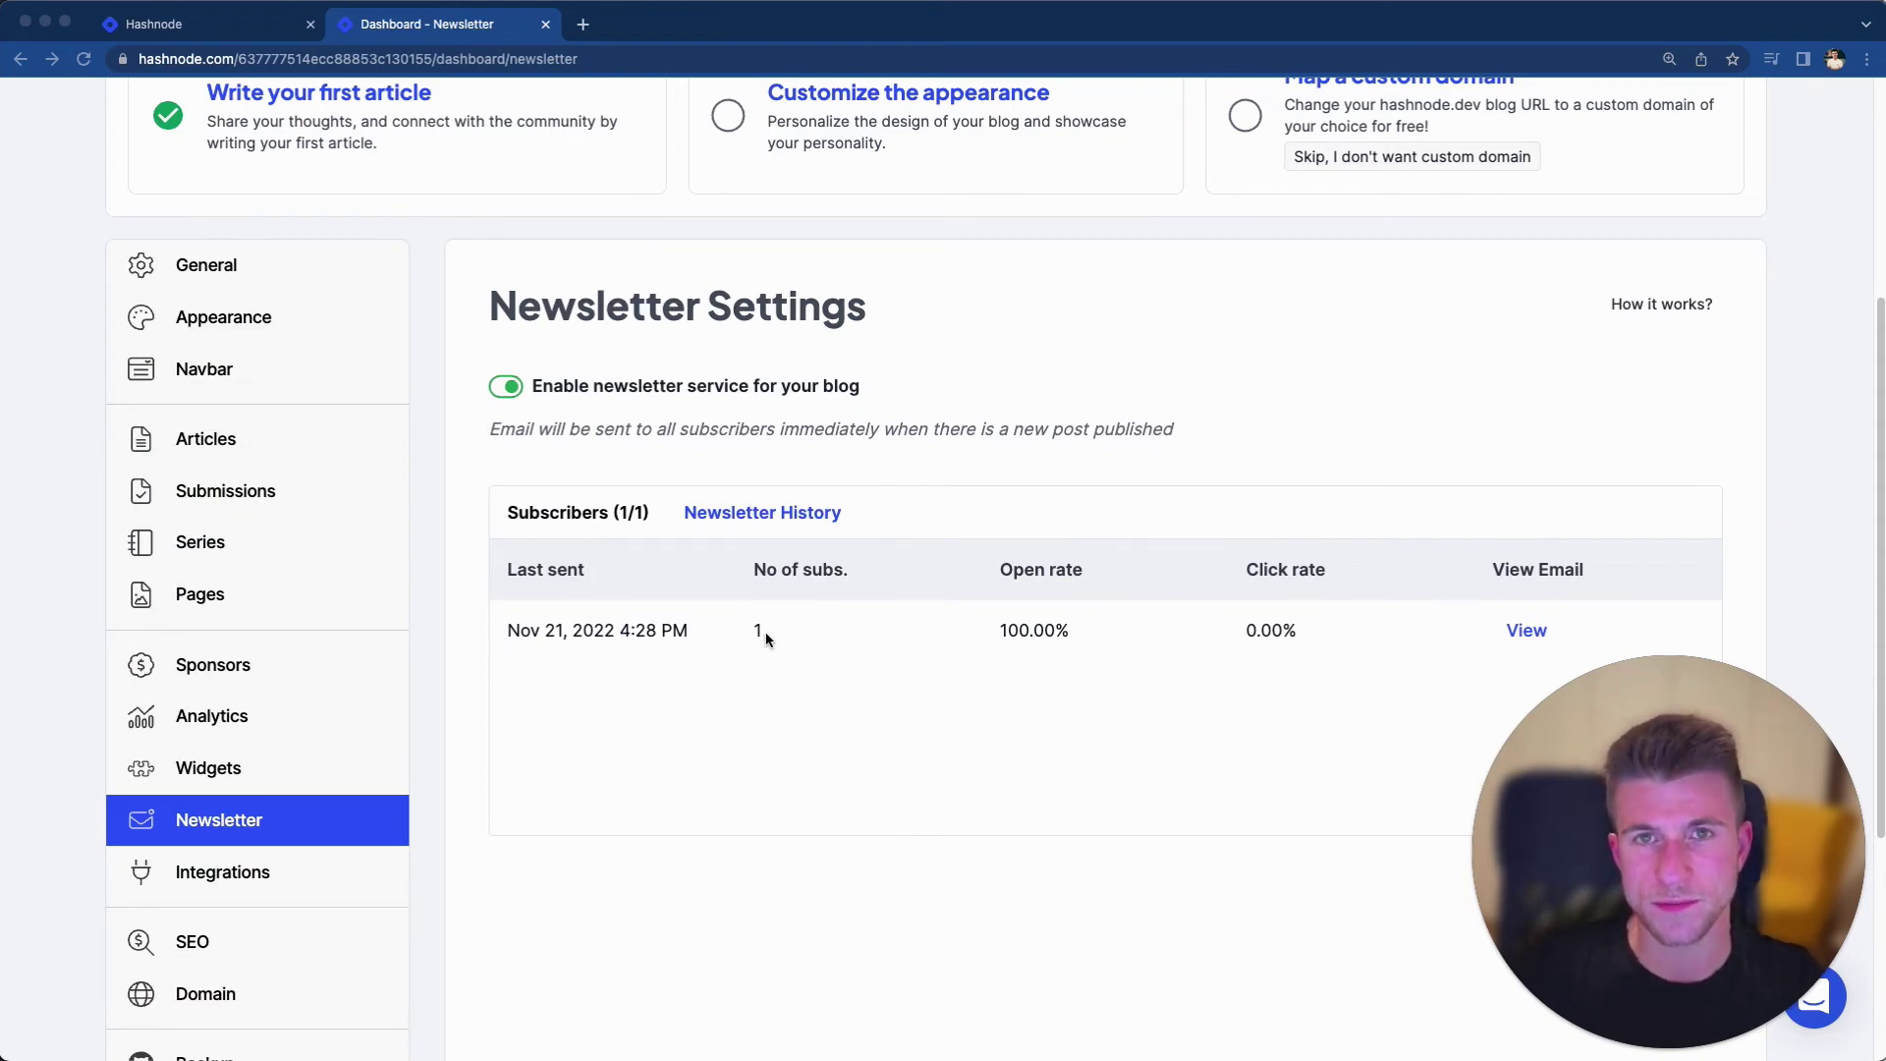
View the sent newsletter e-mail and select the article excerpt inside it
click(1513, 633)
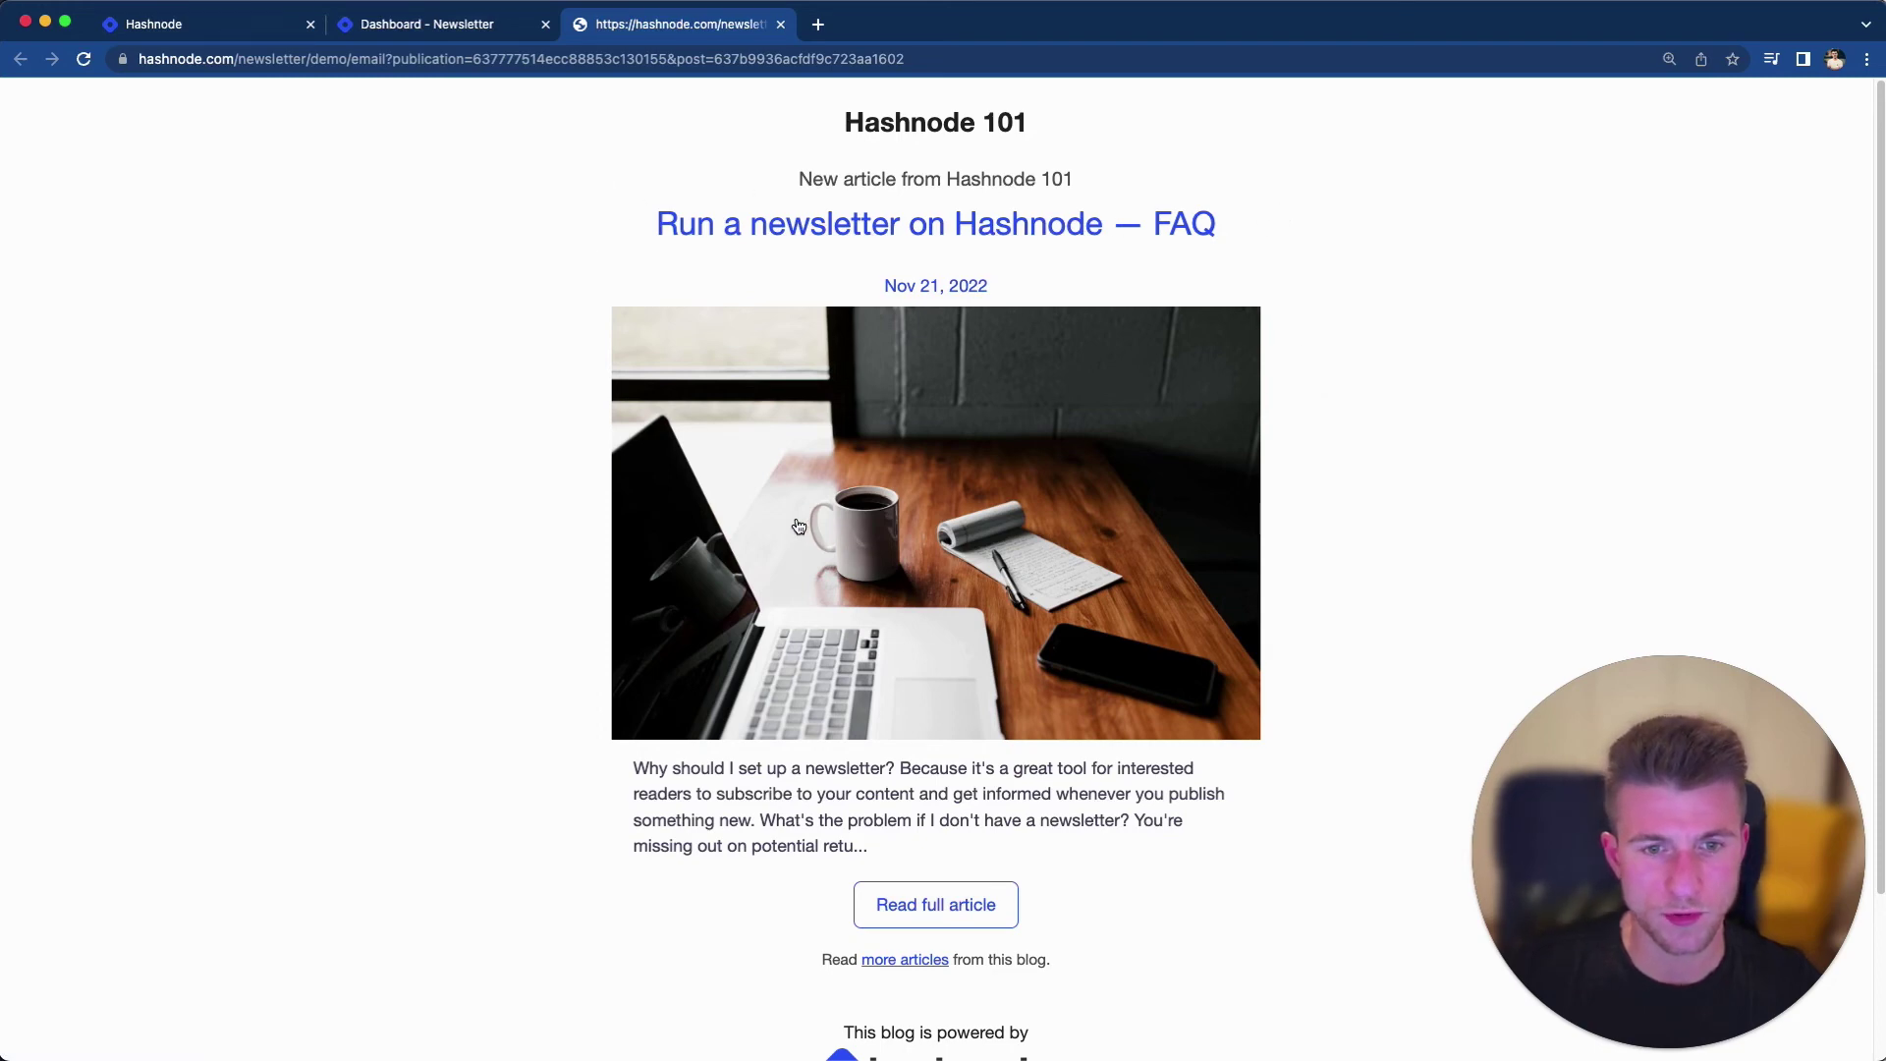
scroll(795, 531, down, 2)
drag(934, 788, 521, 688)
click(958, 814)
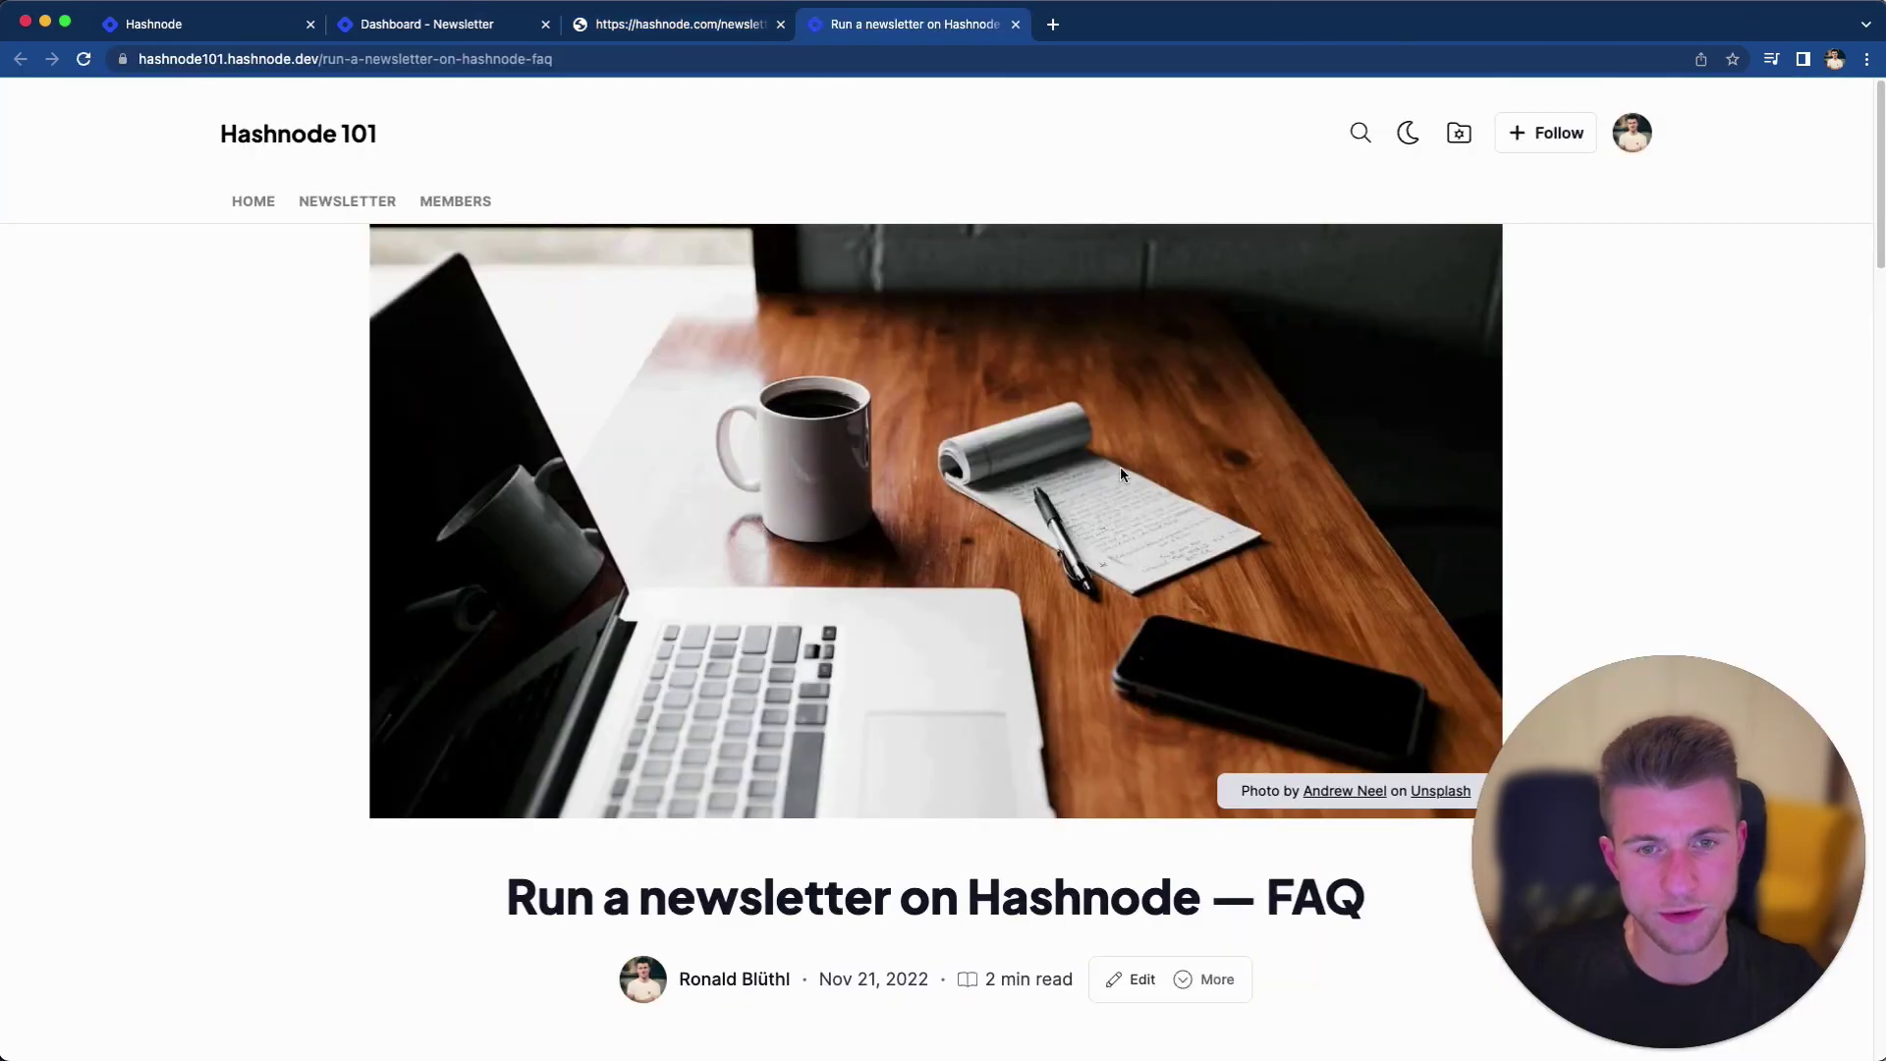
scroll(341, 430, down, 9)
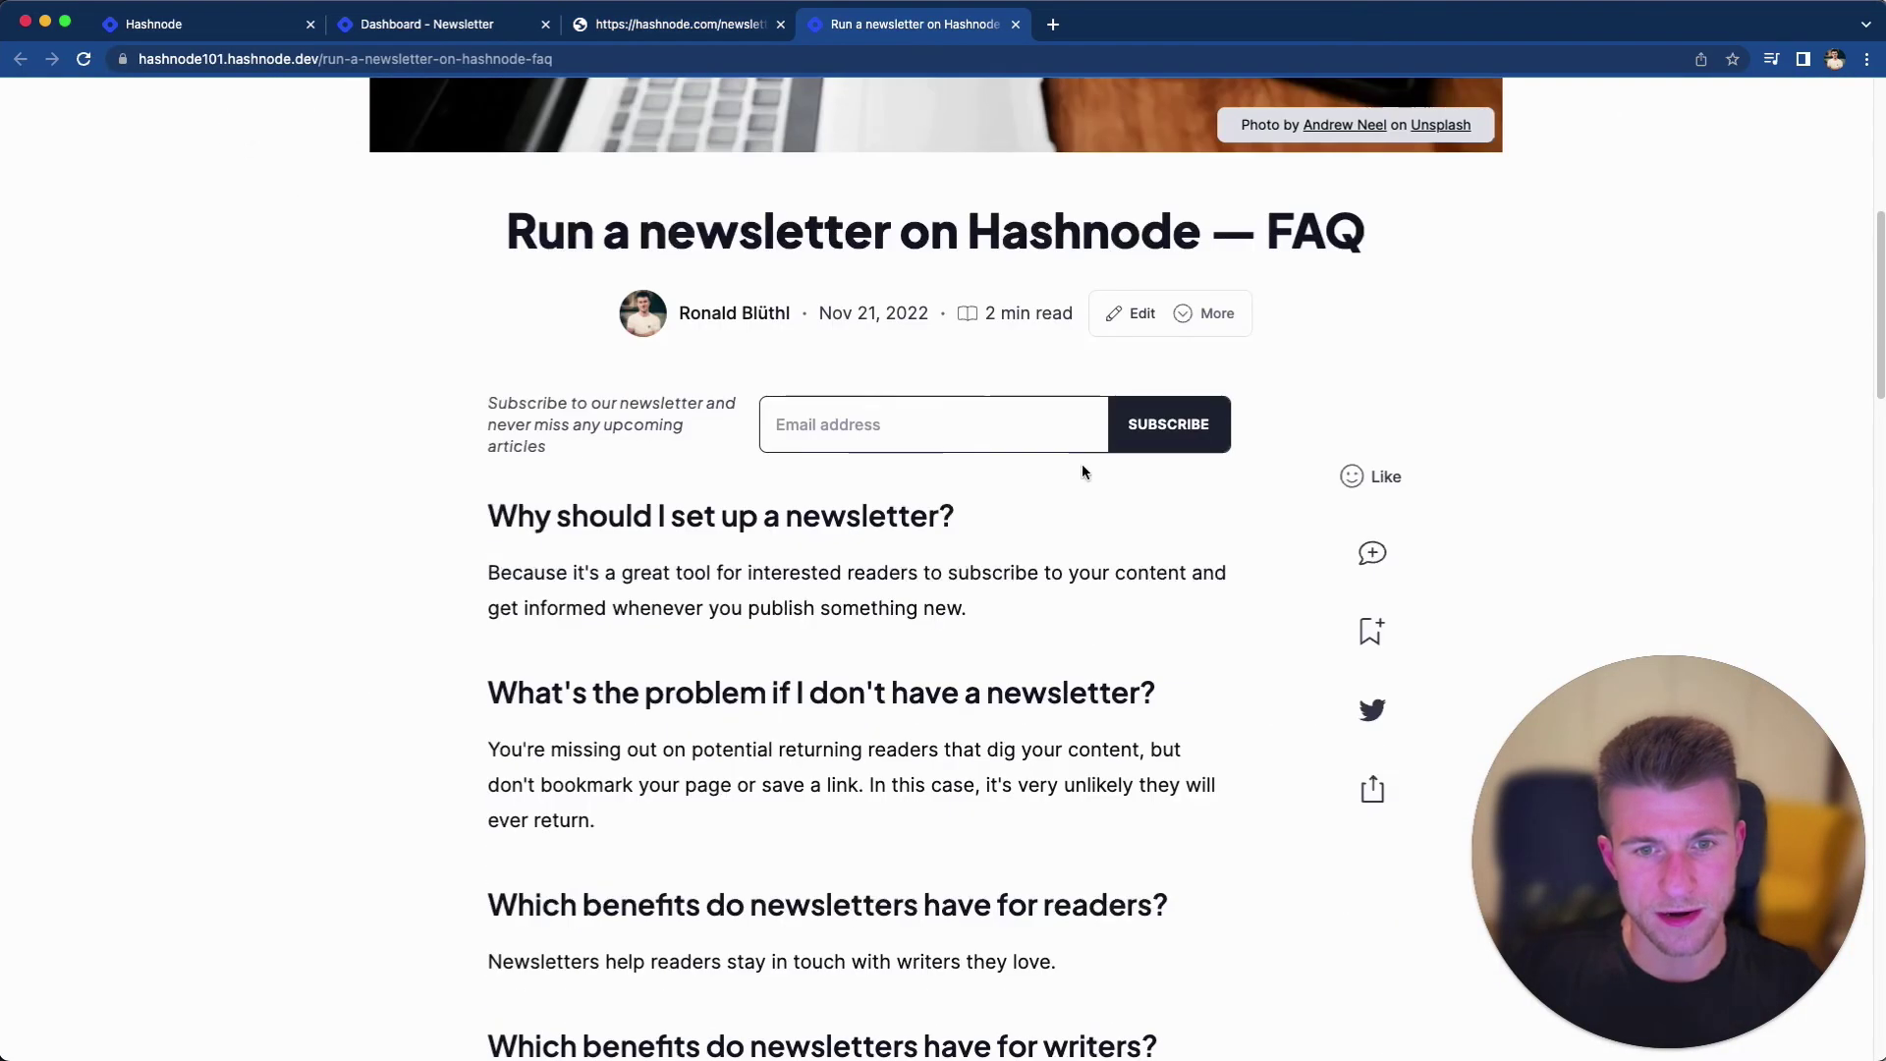